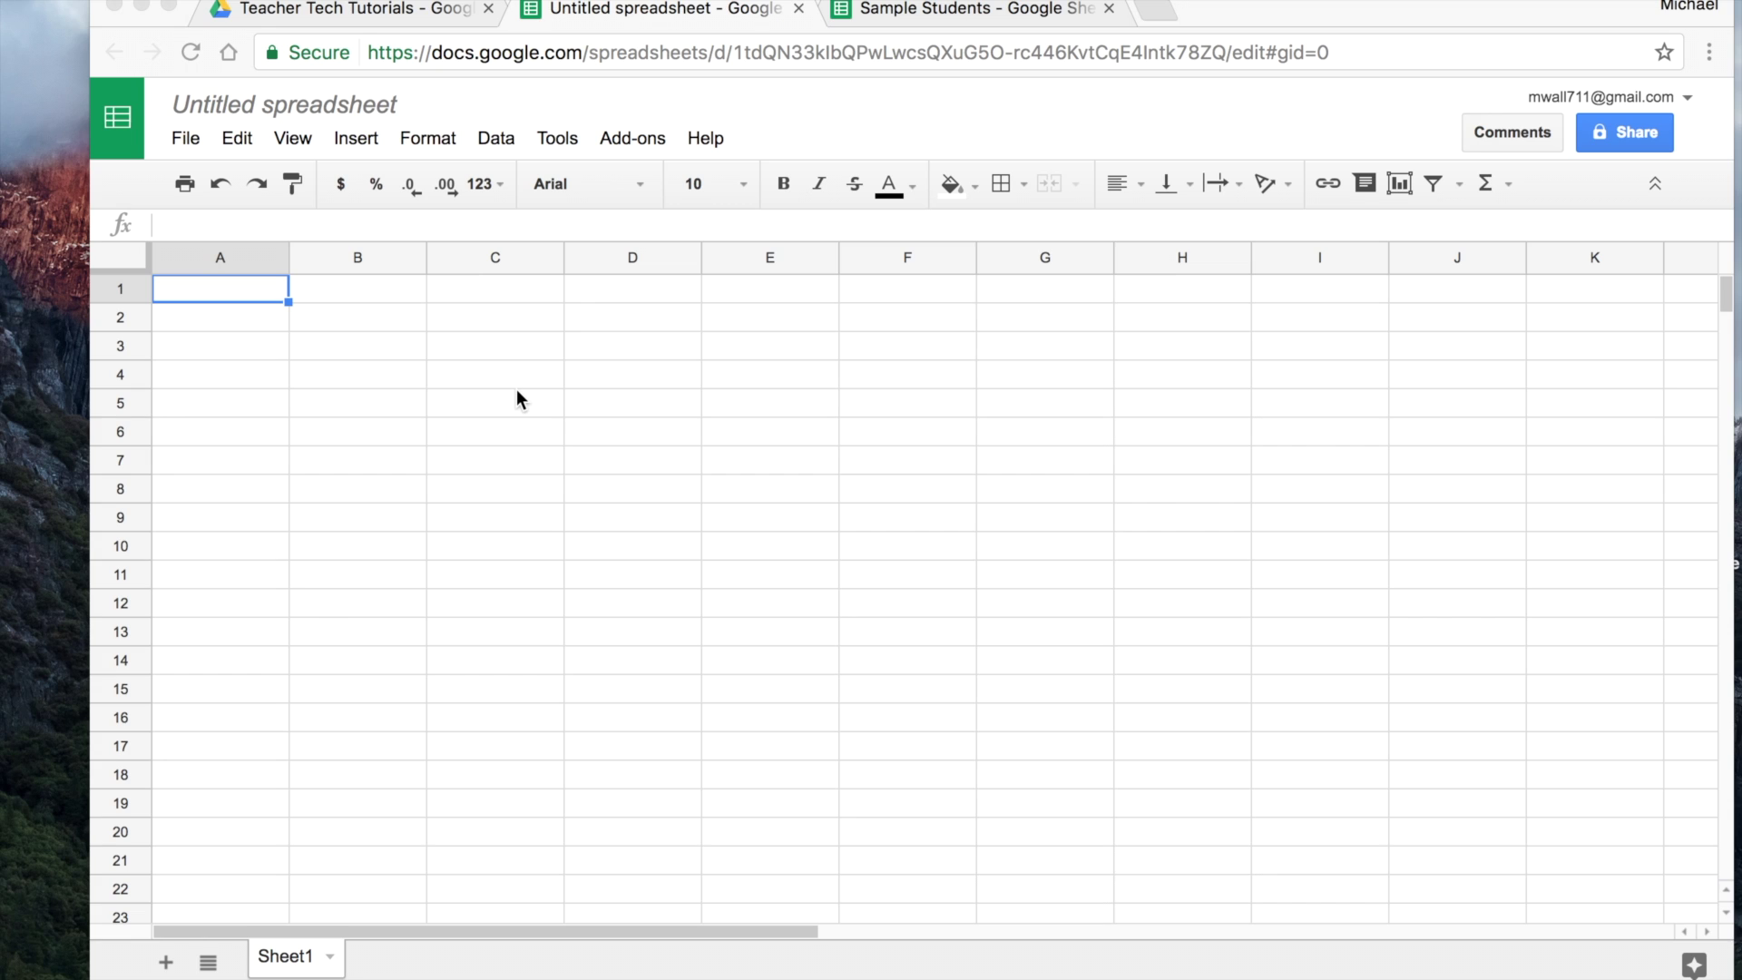
Paste the bold Student name list into column B and autofit the column width.
left_click(367, 261)
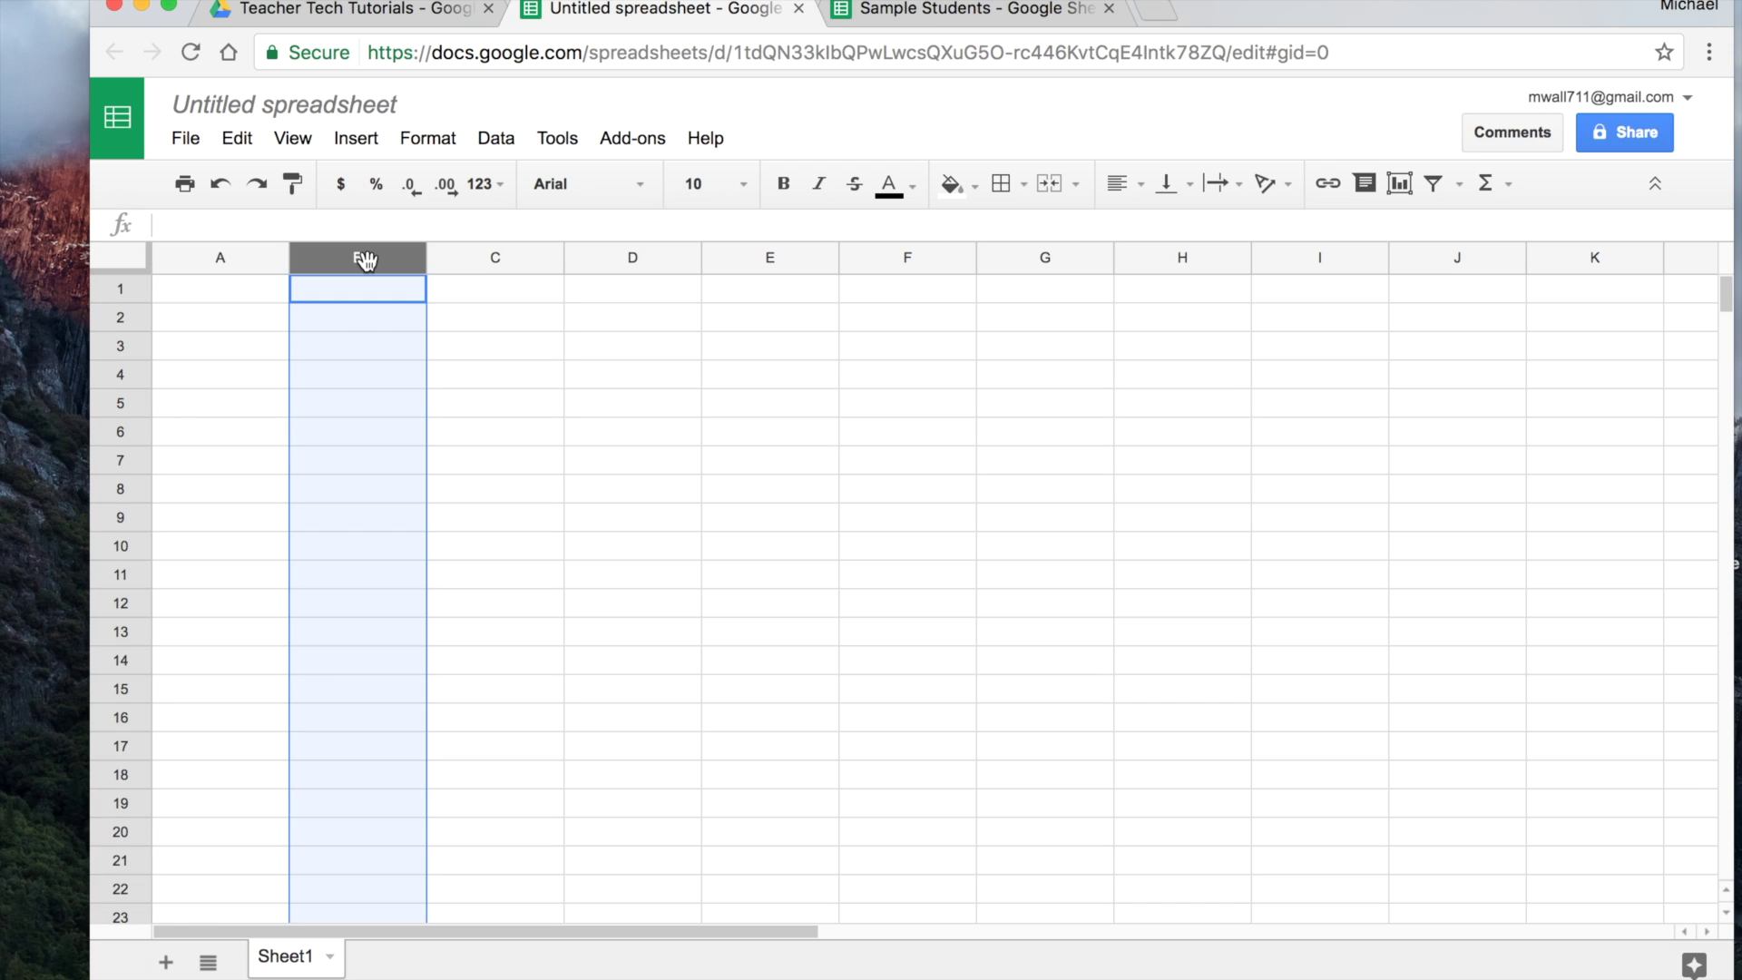
key("super+v")
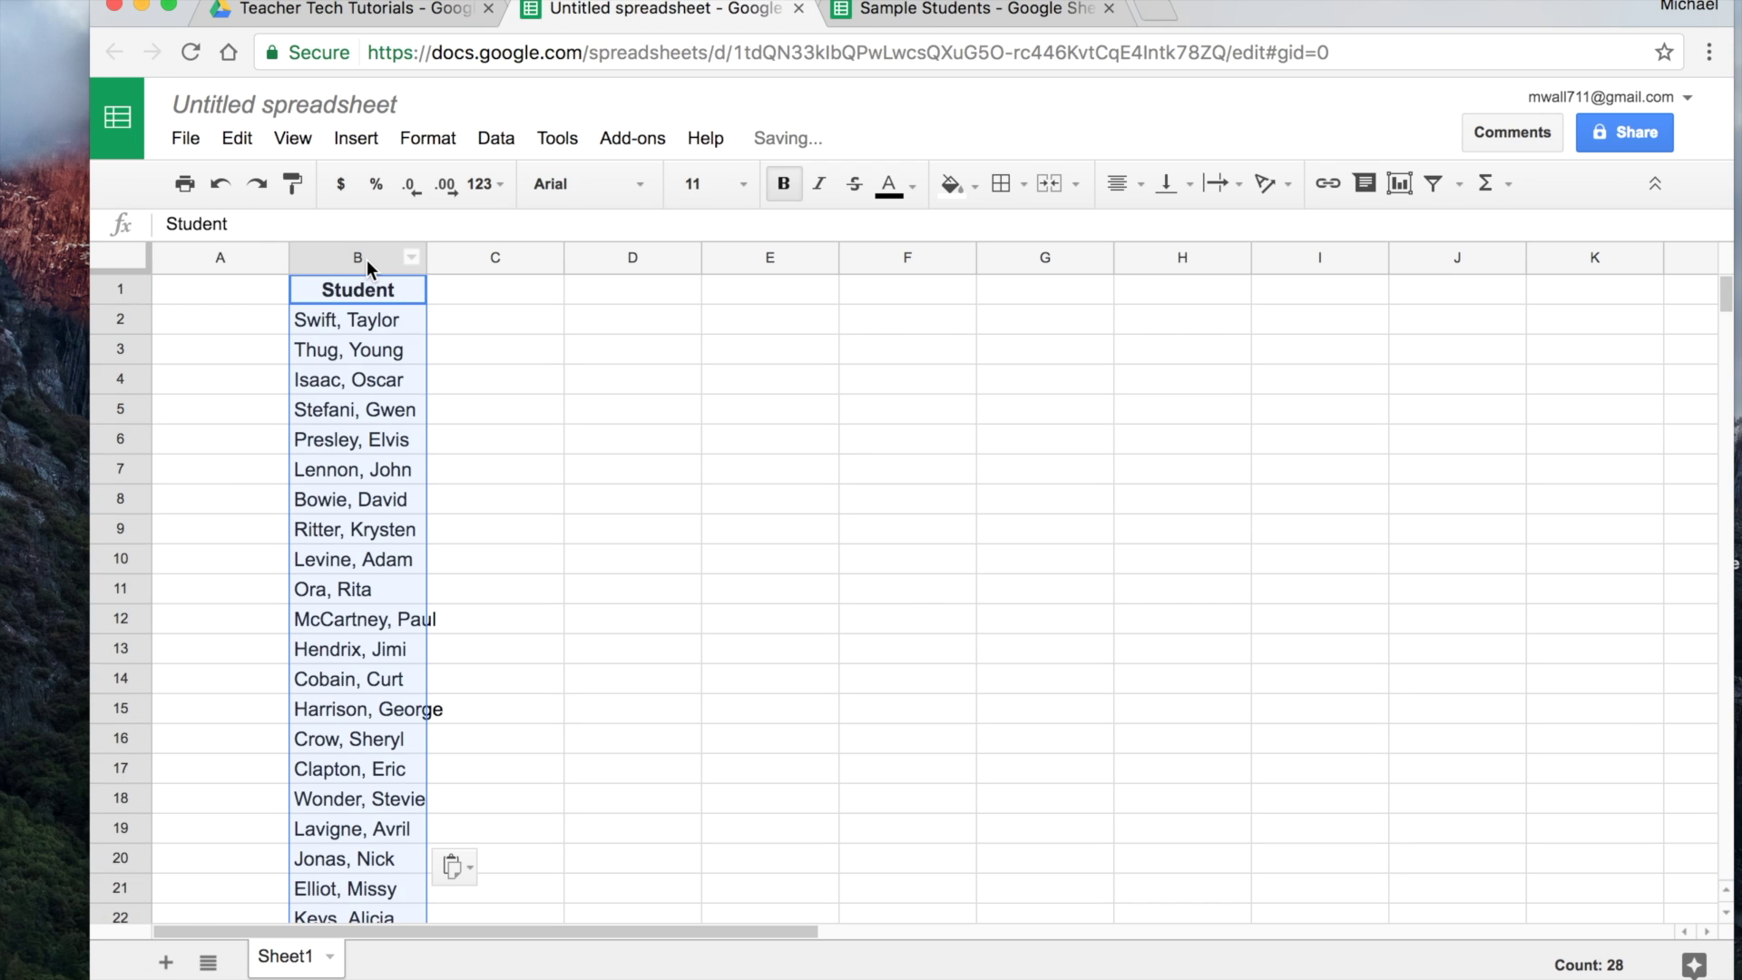
double_click(425, 260)
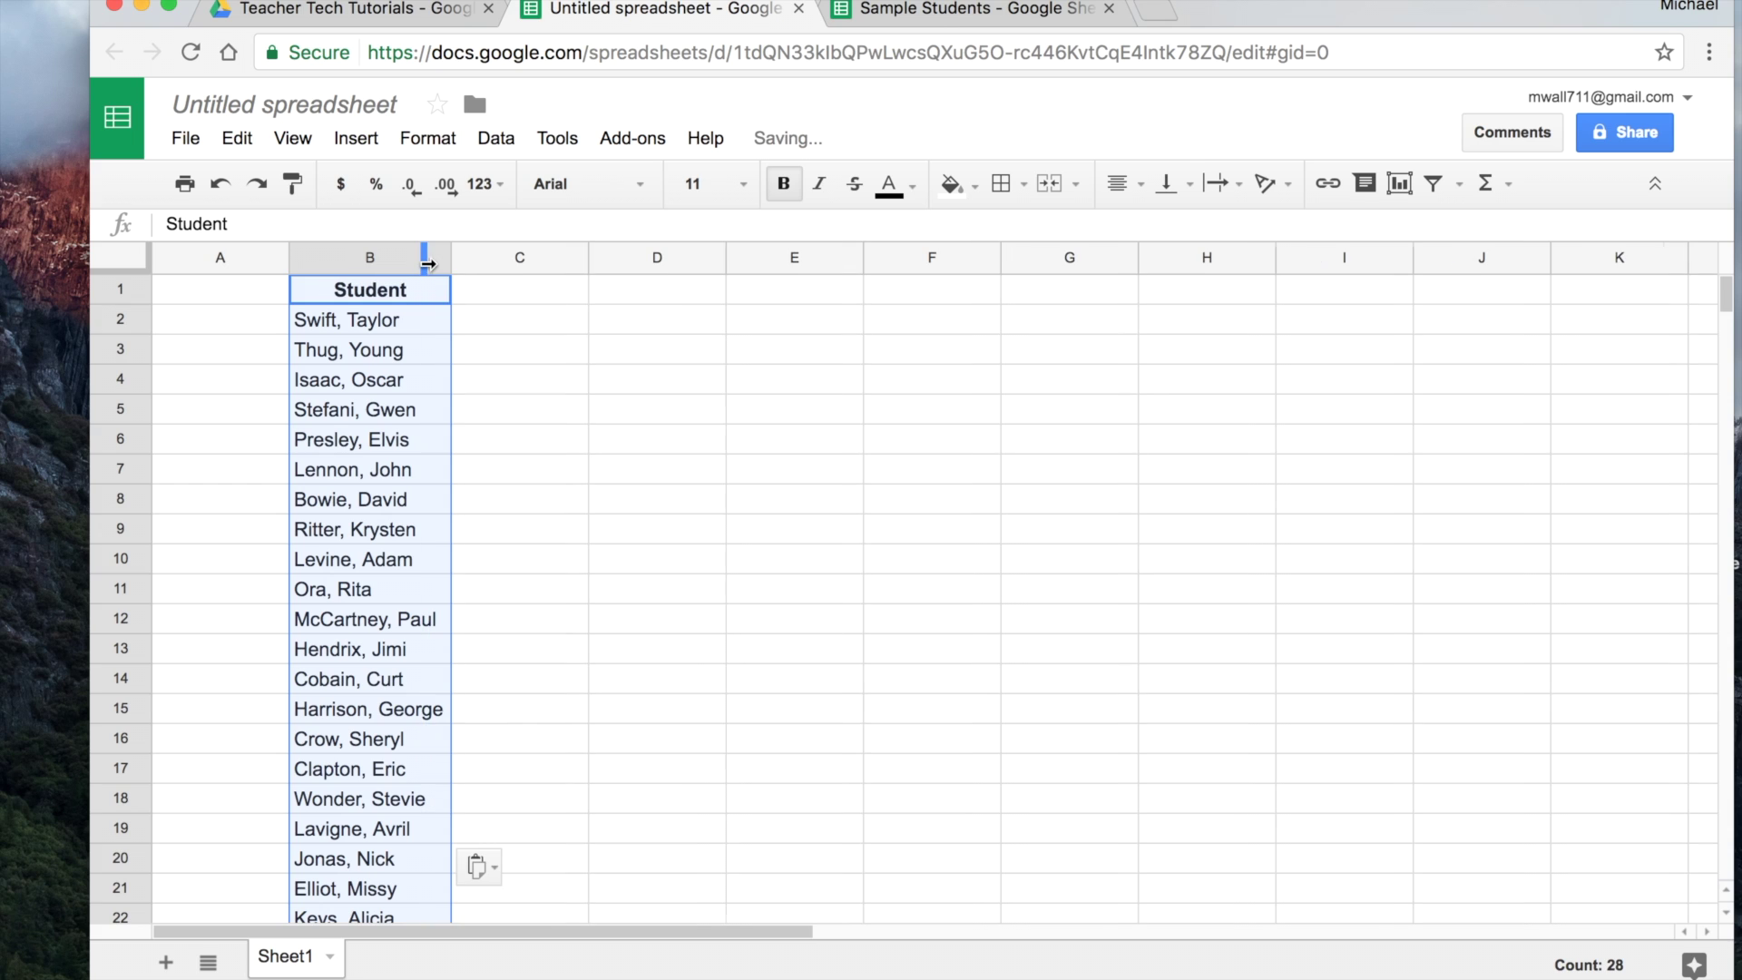
left_click(539, 347)
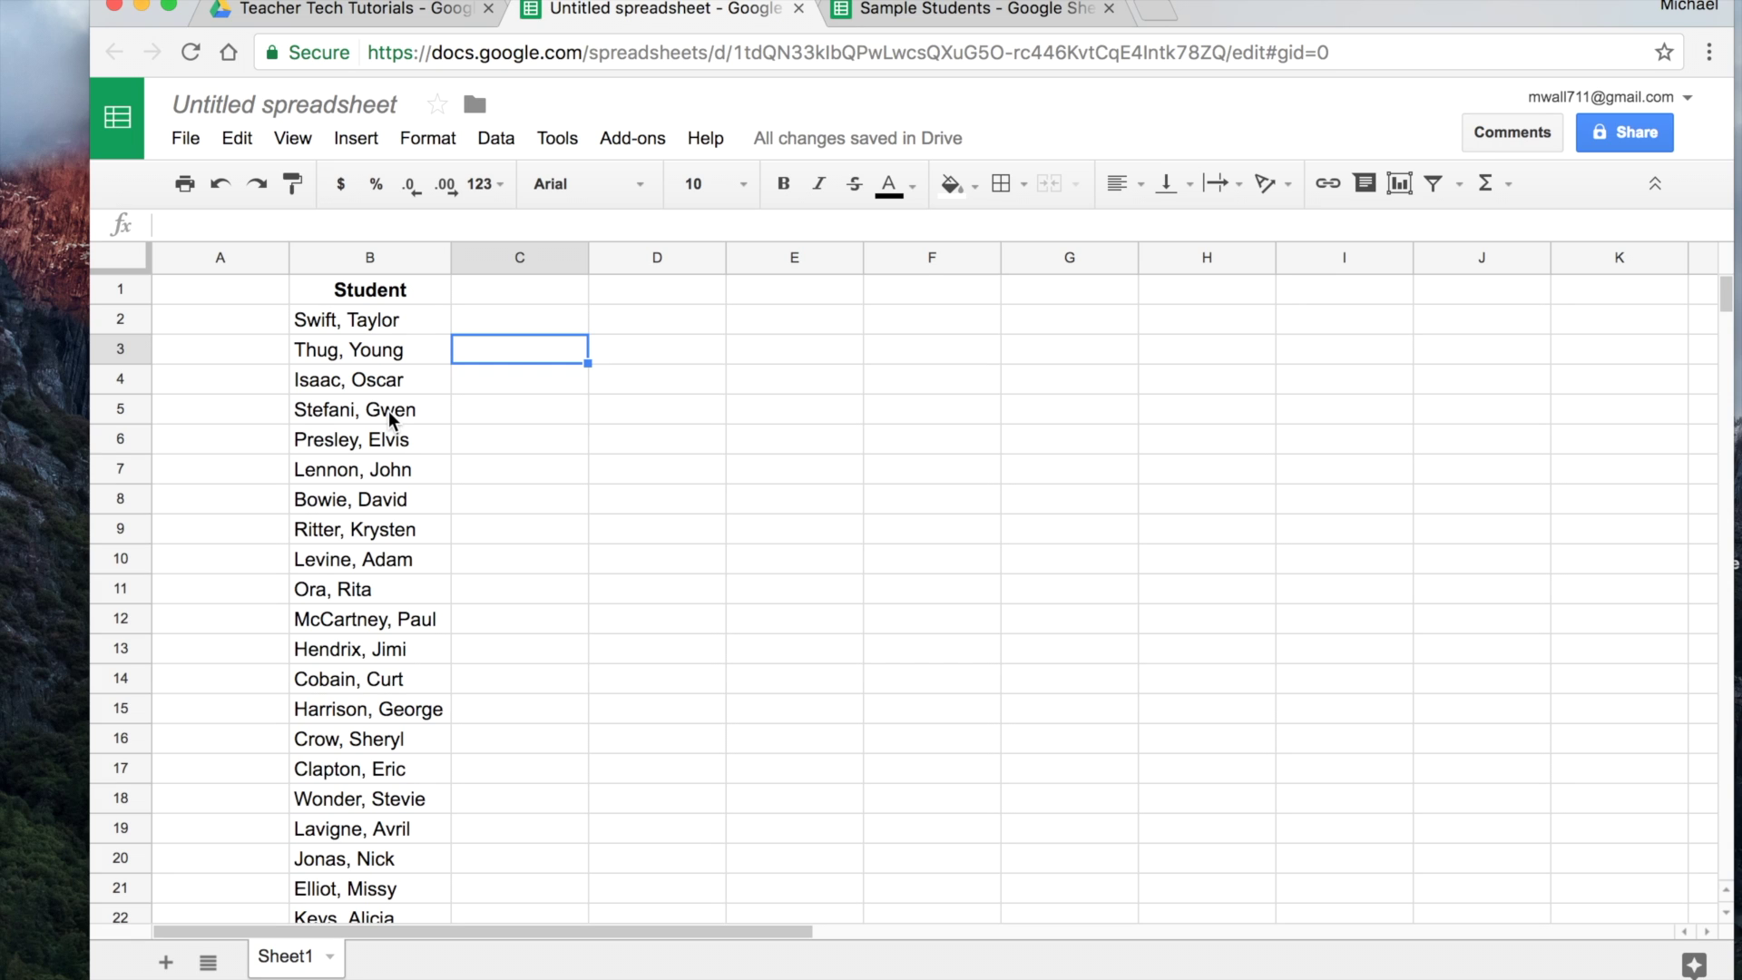
Add a bold, centered 'Random' header in cell C1.
left_click(521, 289)
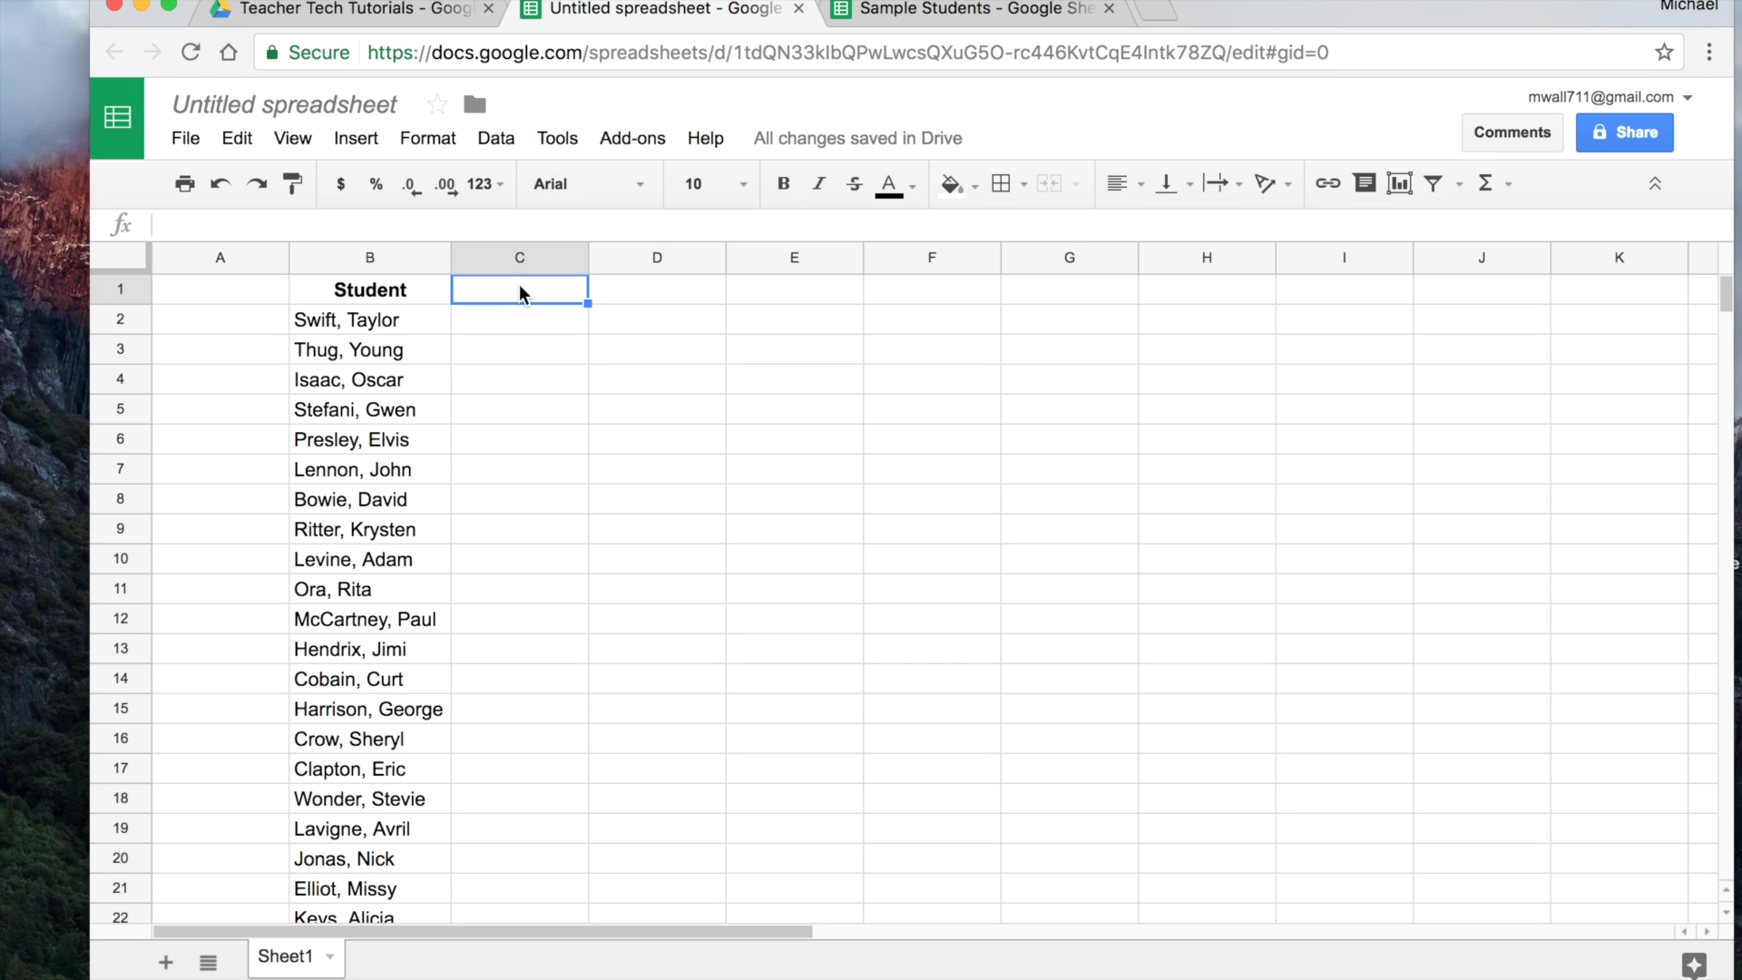
type("Random")
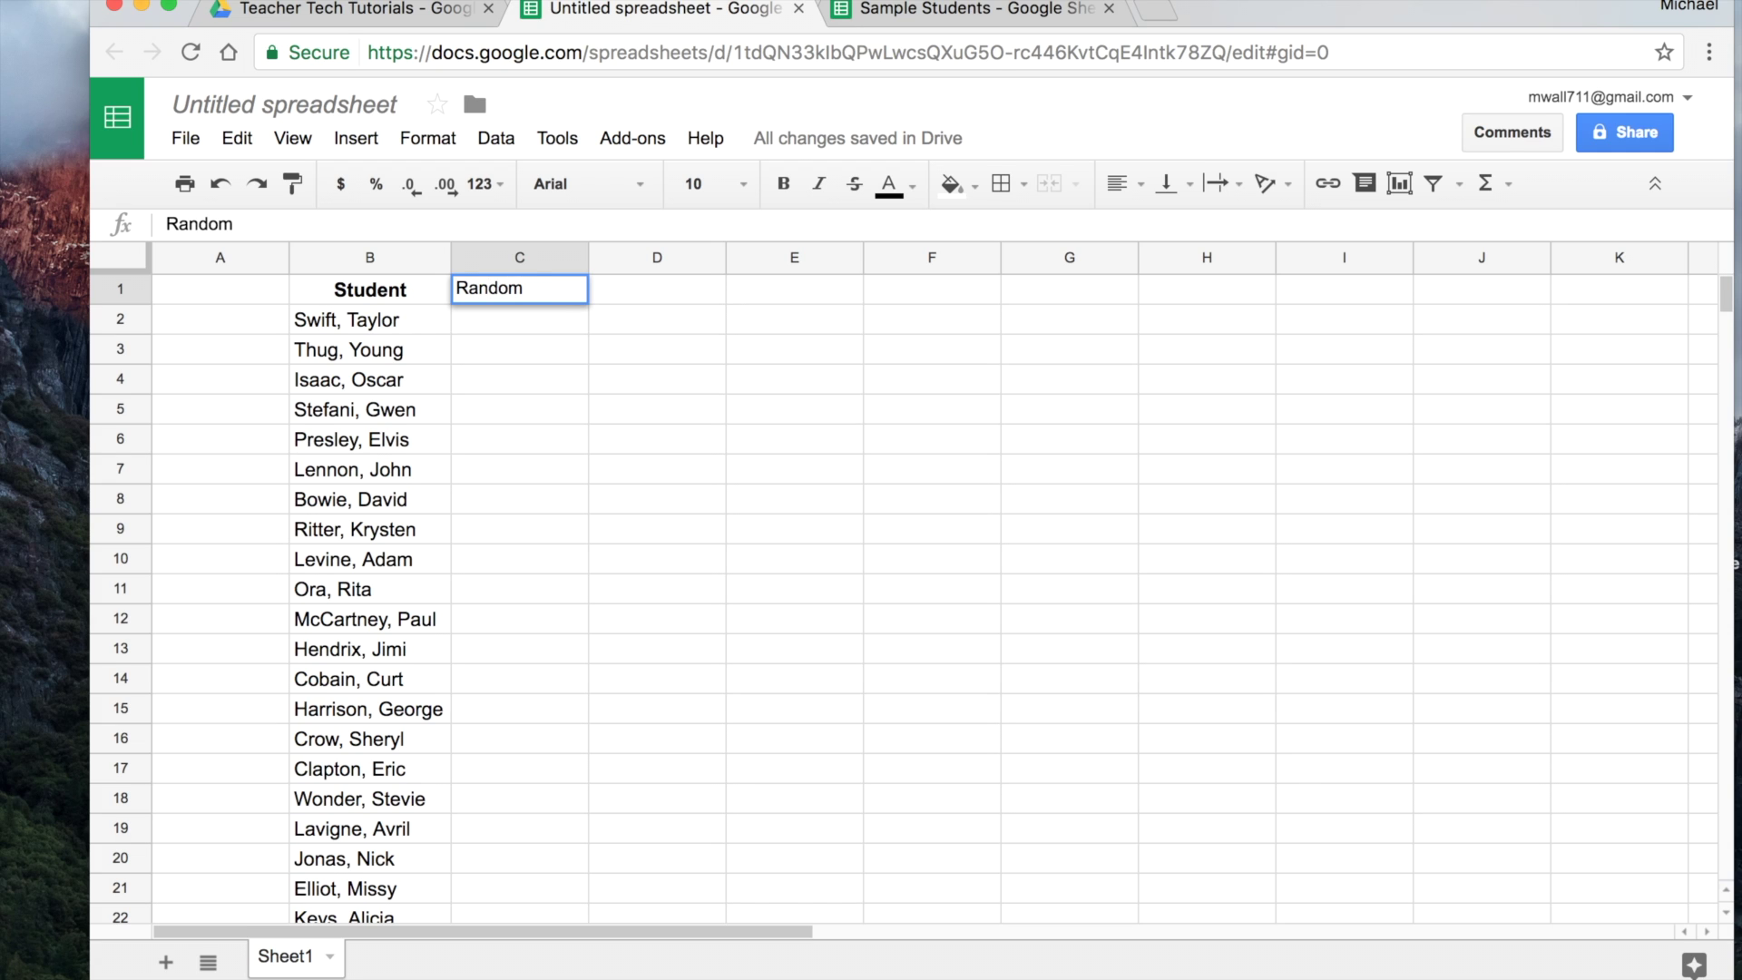
key("Return")
left_click(520, 287)
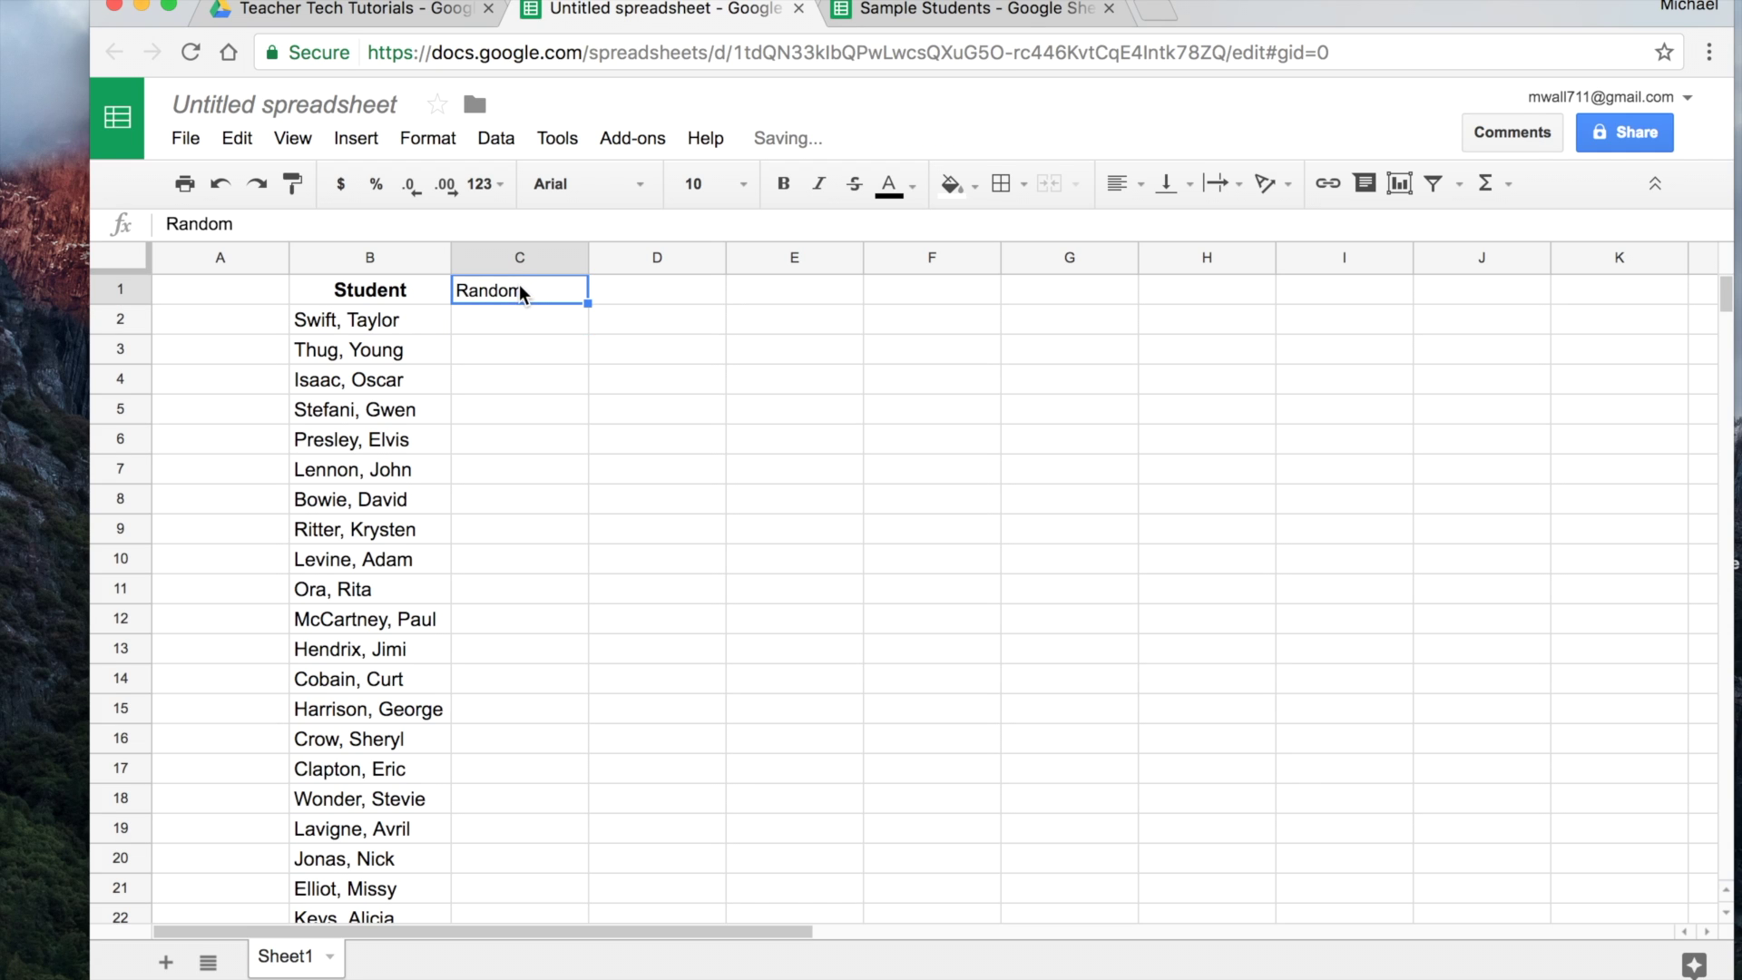
left_click(786, 186)
left_click(1119, 182)
left_click(1160, 228)
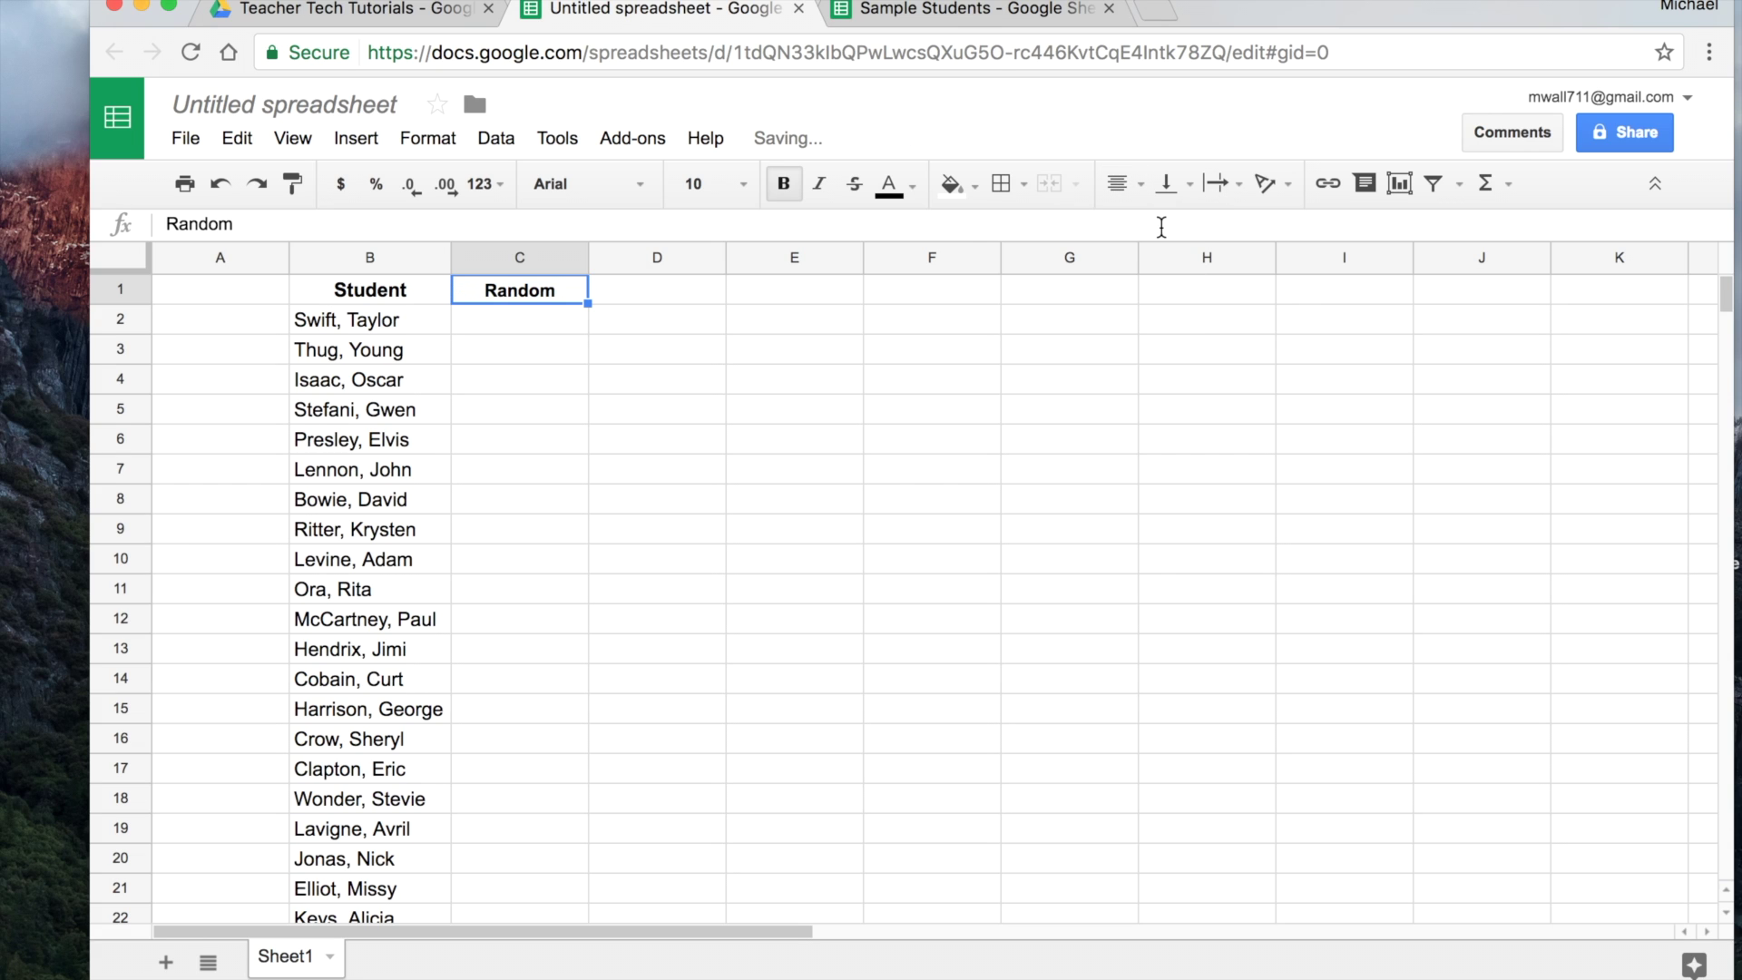
left_click(543, 320)
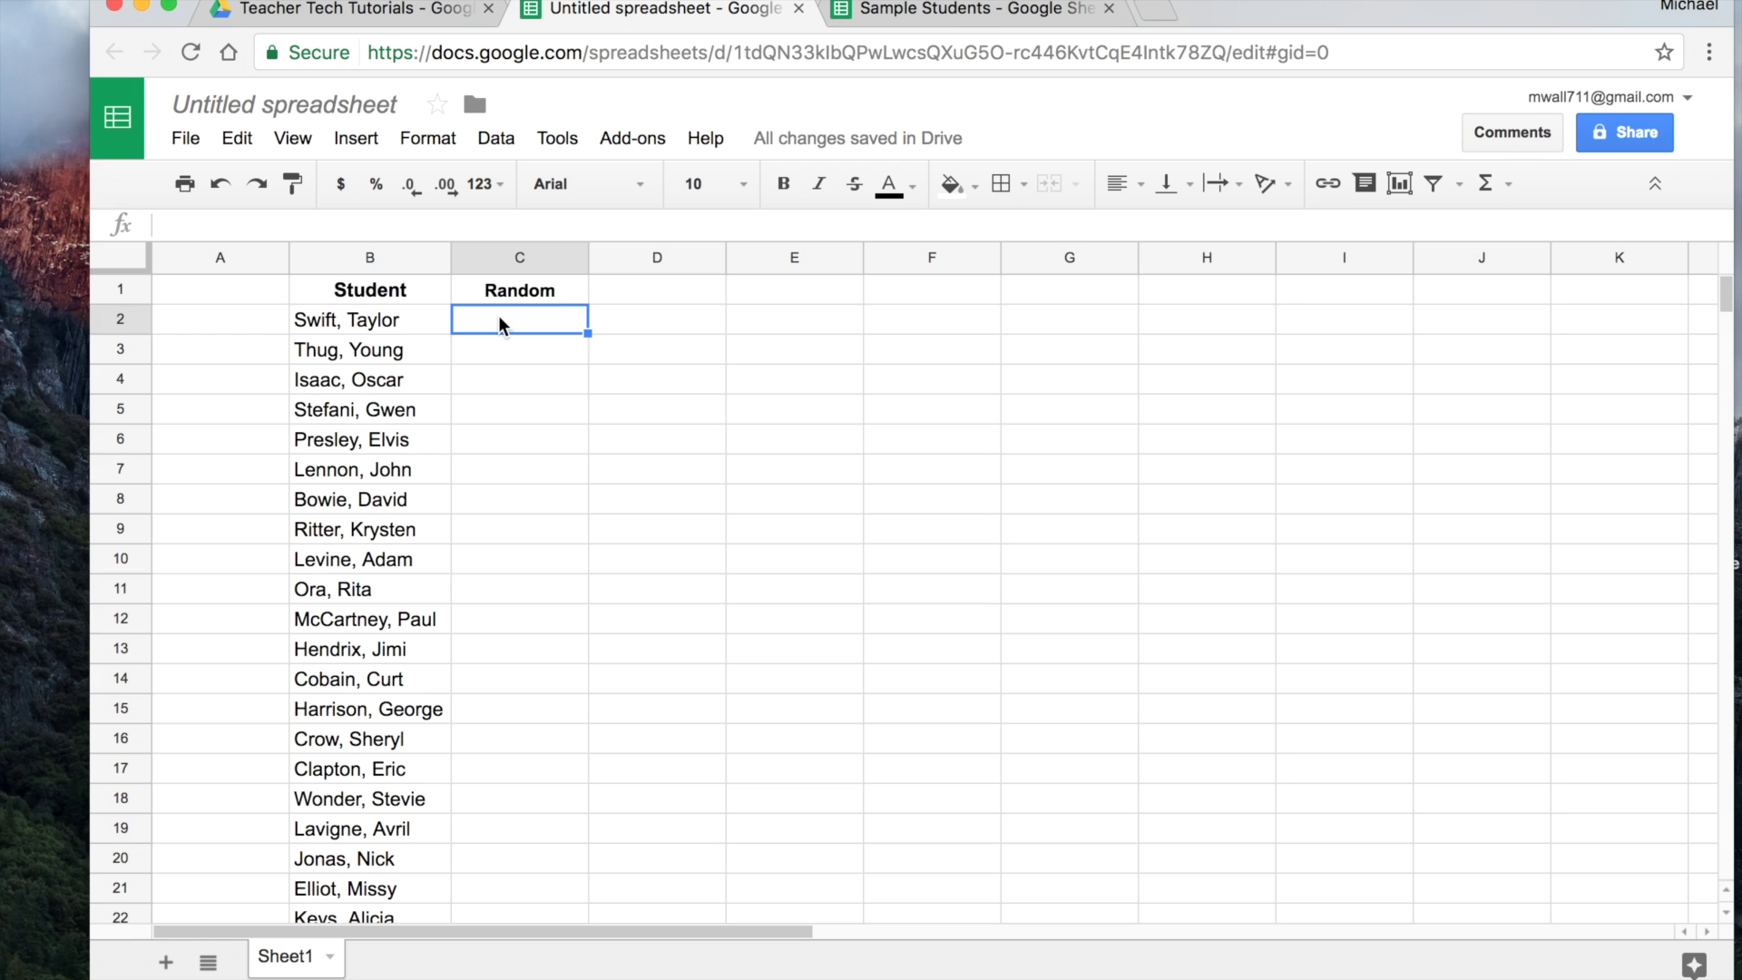
Enter =Rand() in C2 and fill it down to the last student row.
type("=")
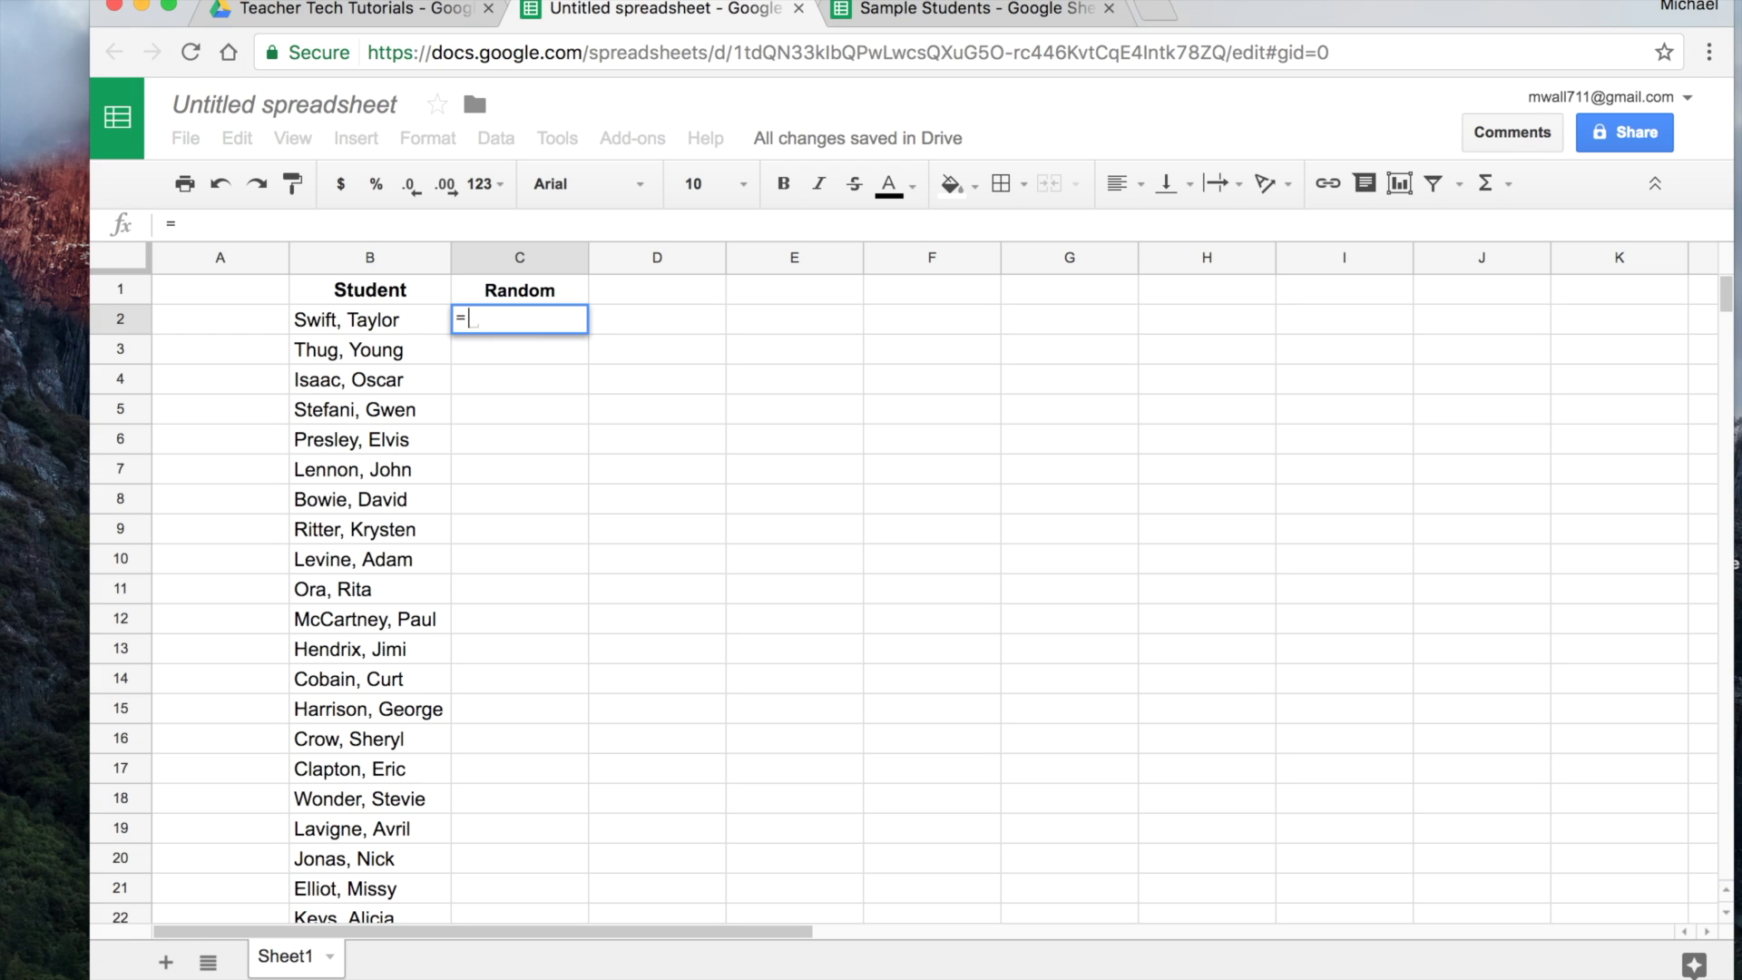
type("Rand()")
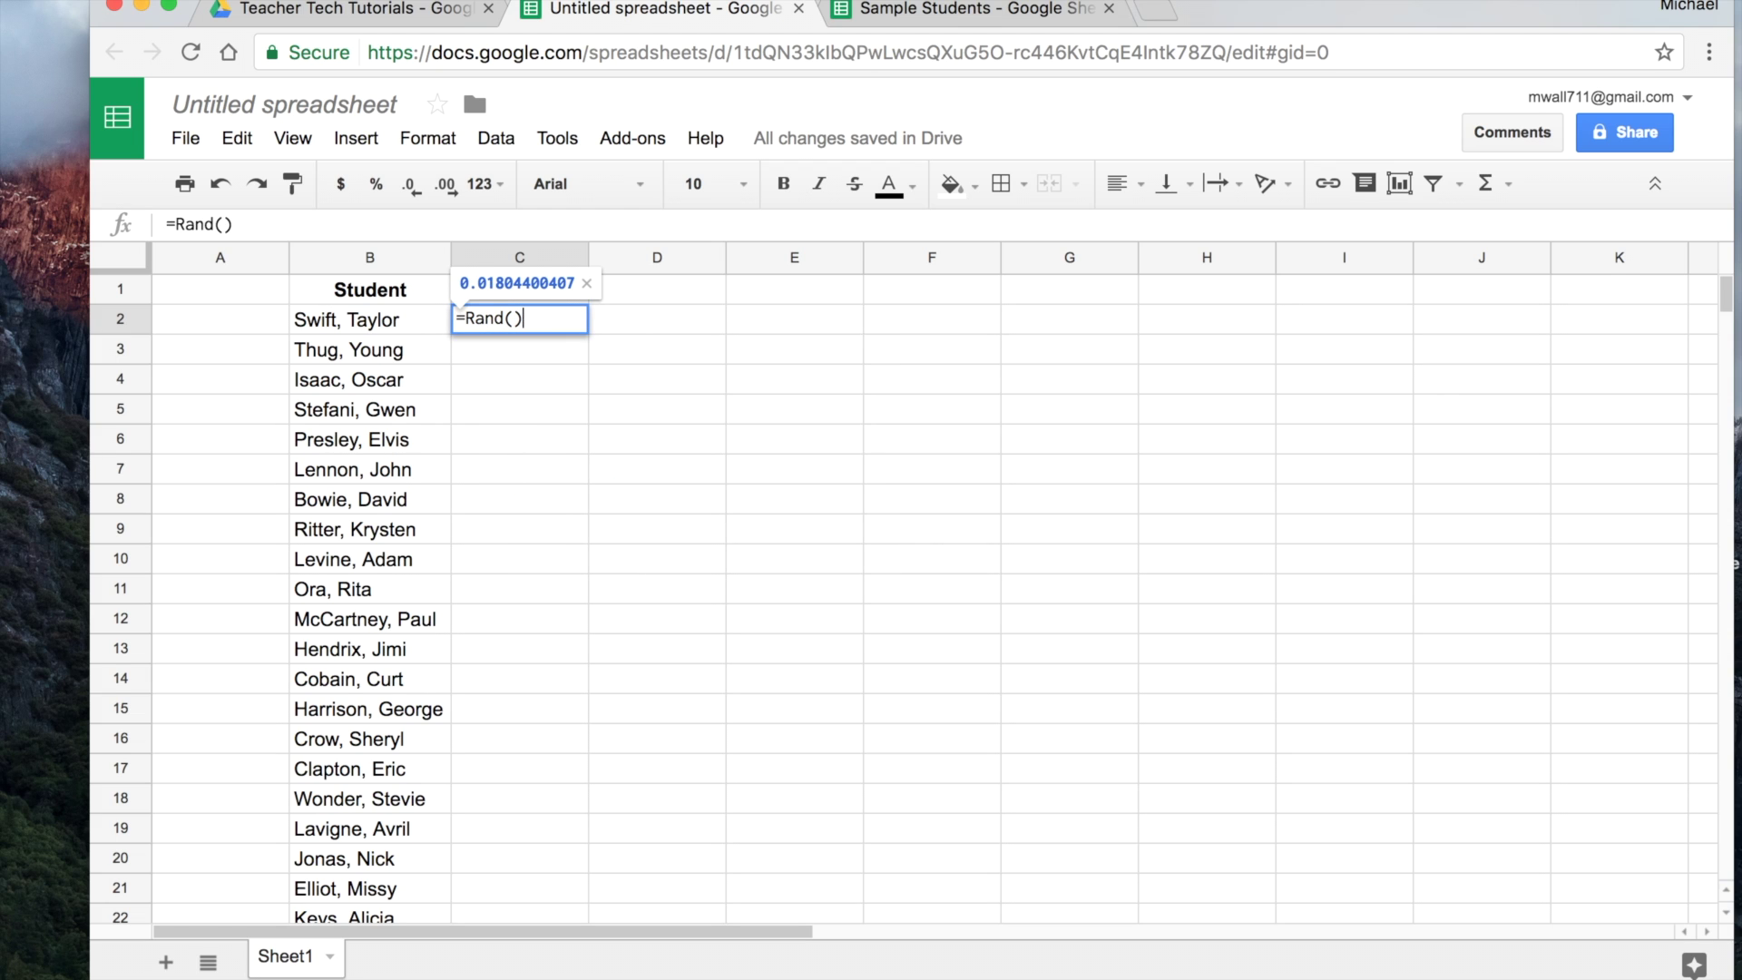
key("Return")
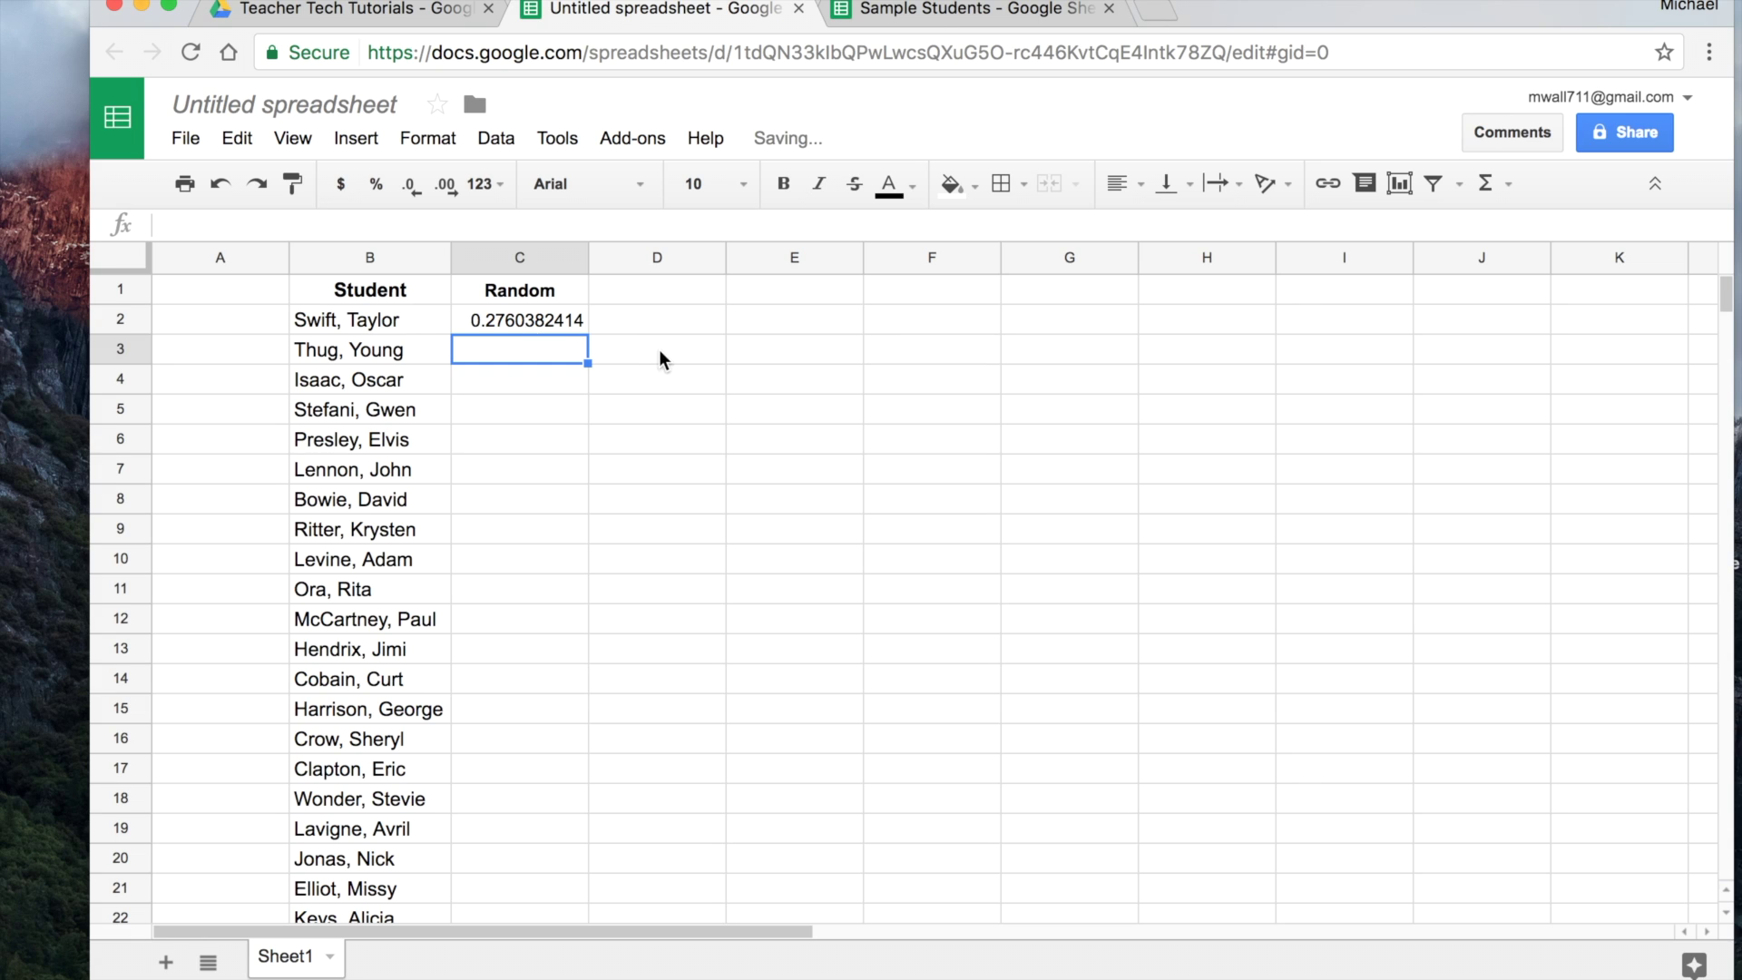
left_click(527, 315)
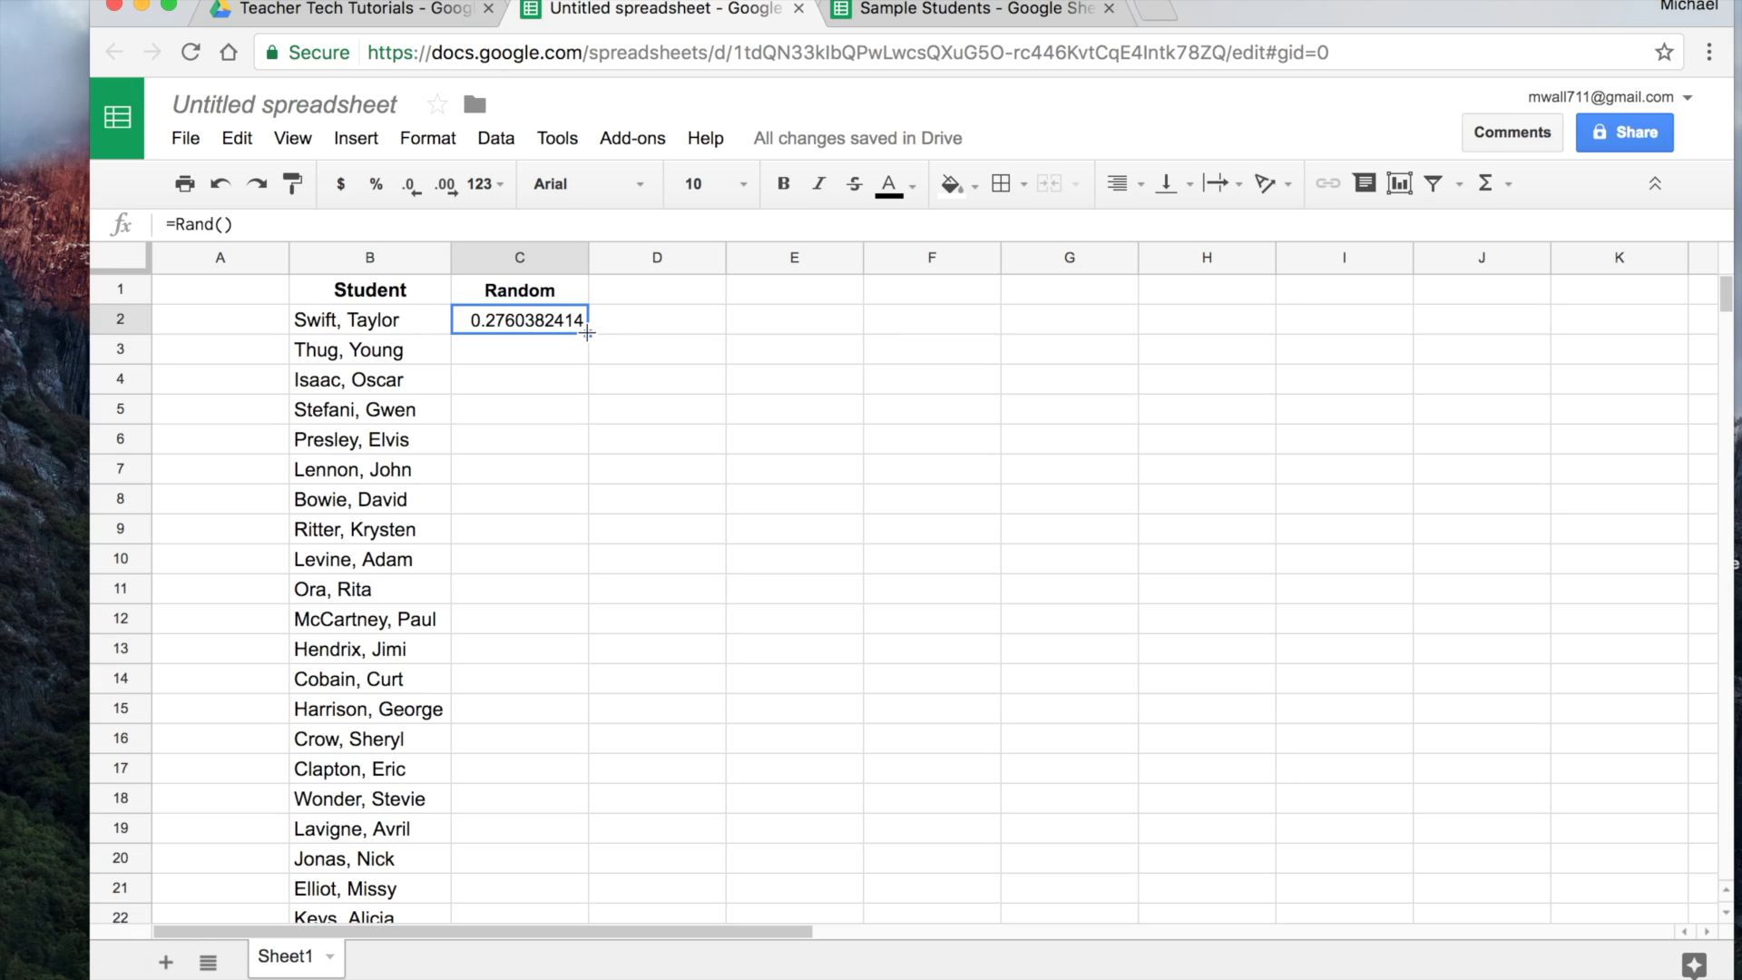
left_click_drag(587, 333, 580, 549)
left_click_drag(575, 716, 583, 806)
scroll(664, 597, "up", 4)
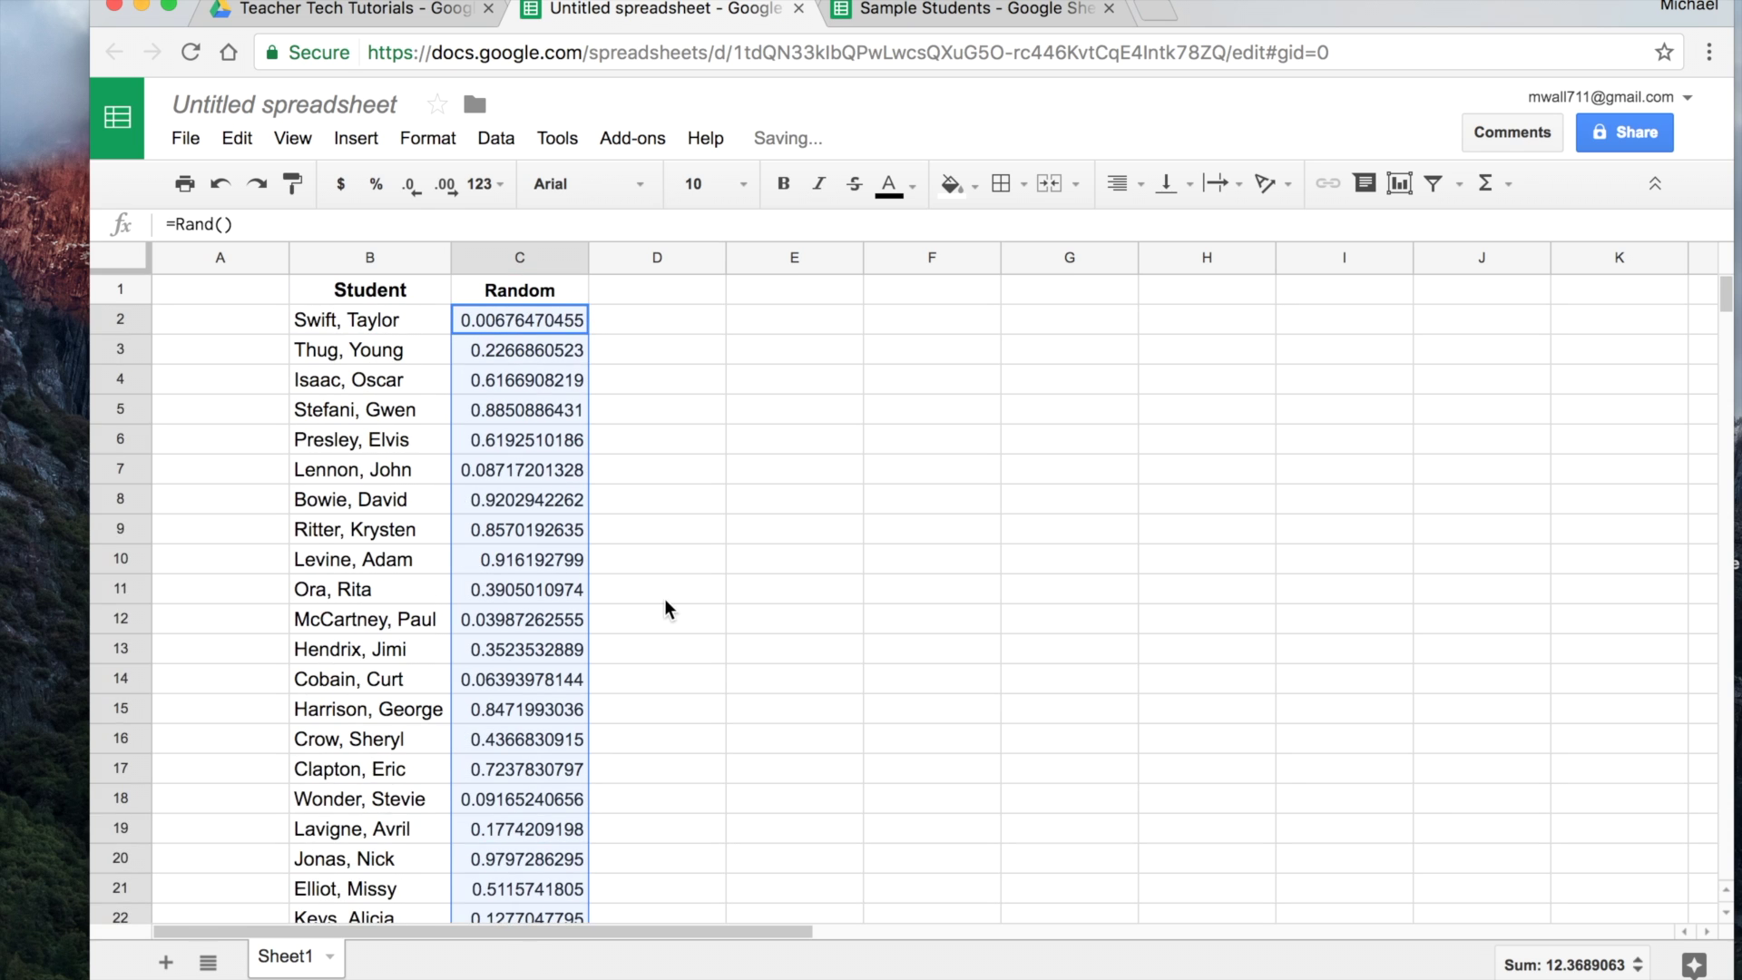
left_click(620, 376)
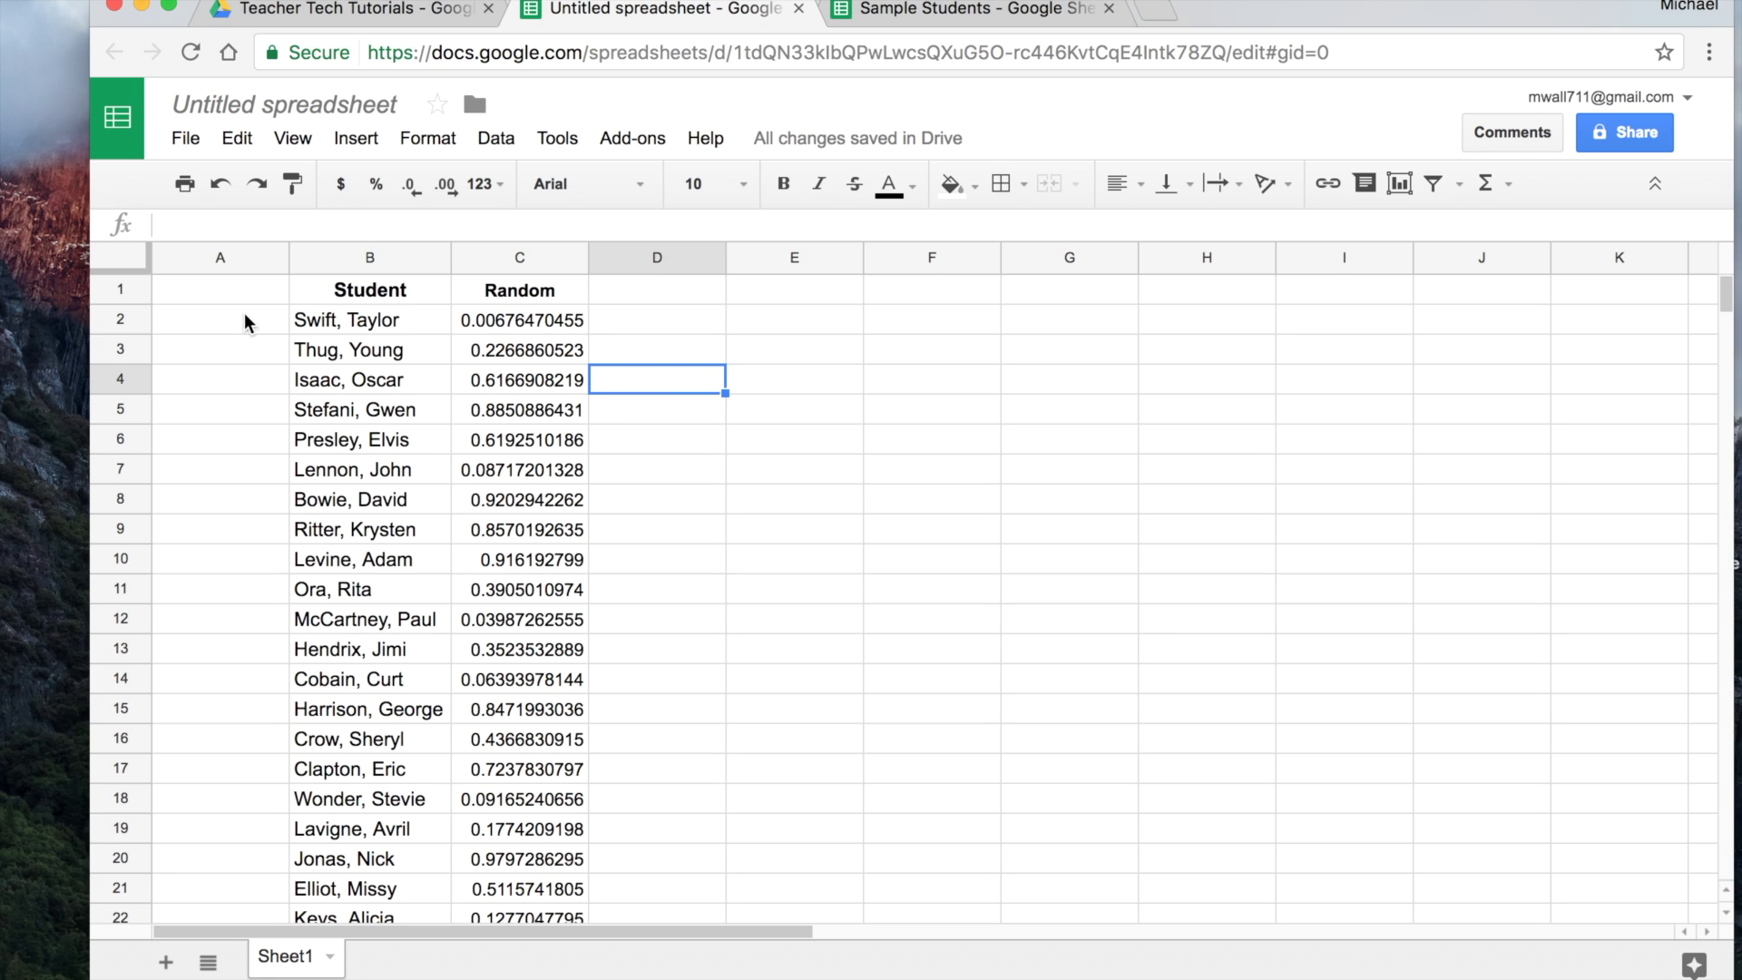
Fill A2:A5 blue and A6:A9 yellow.
left_click_drag(233, 318, 225, 400)
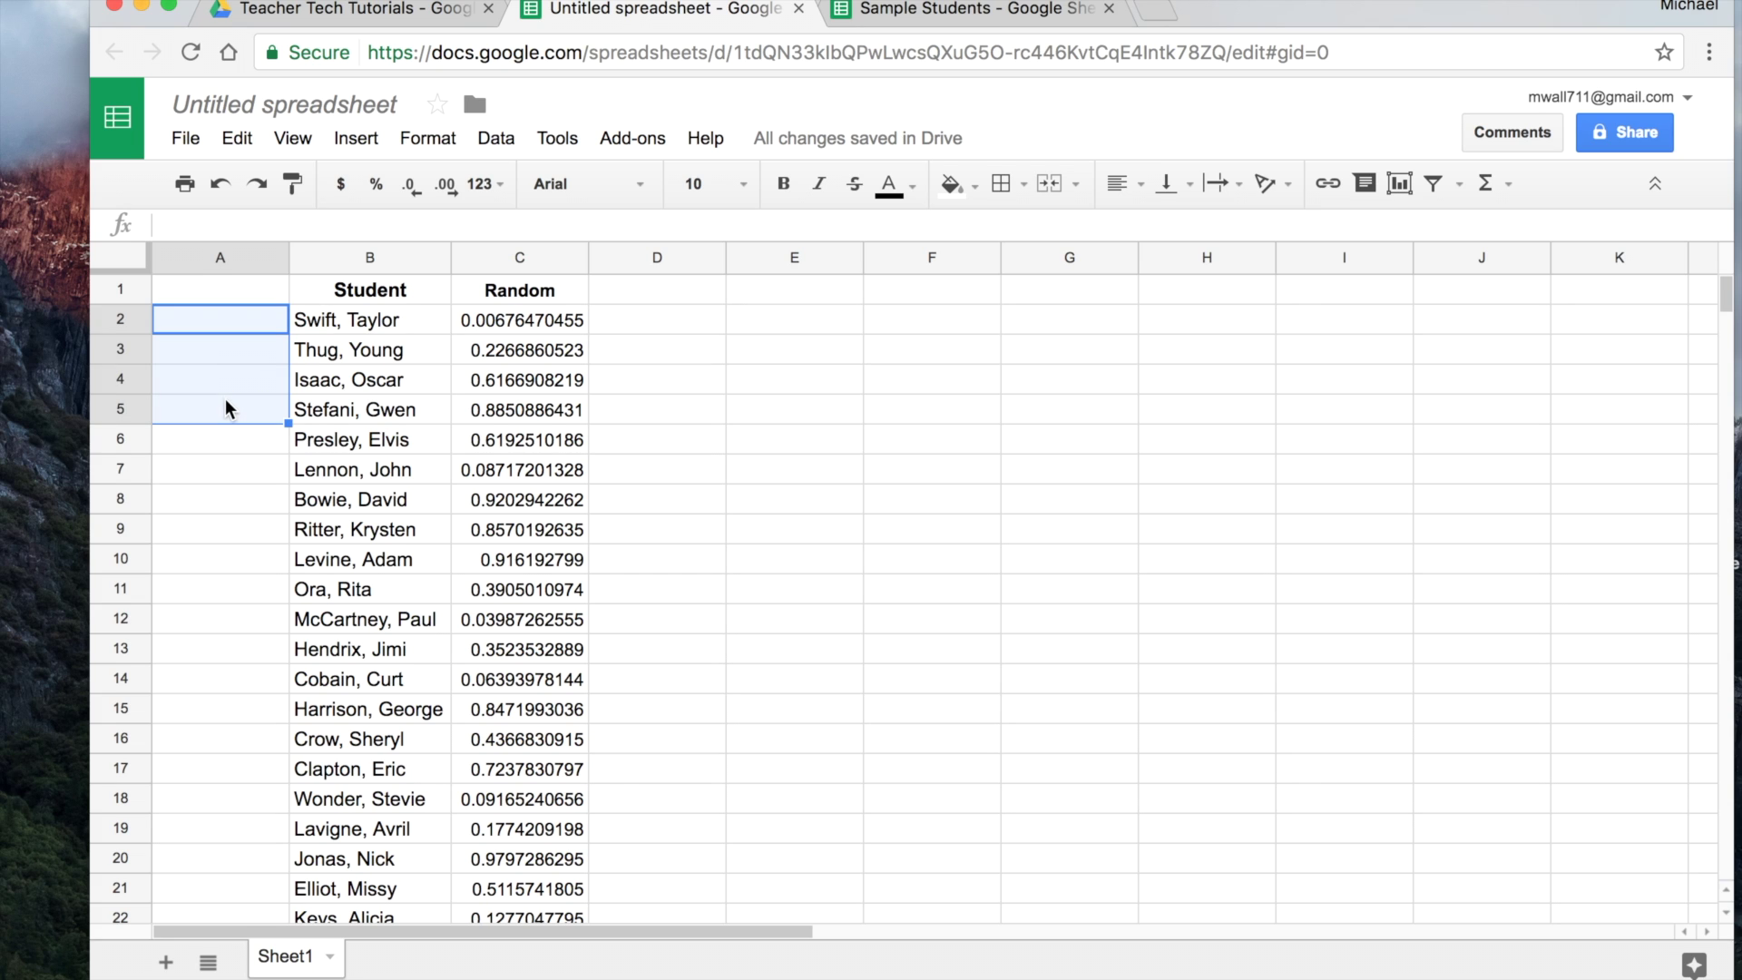
left_click(977, 187)
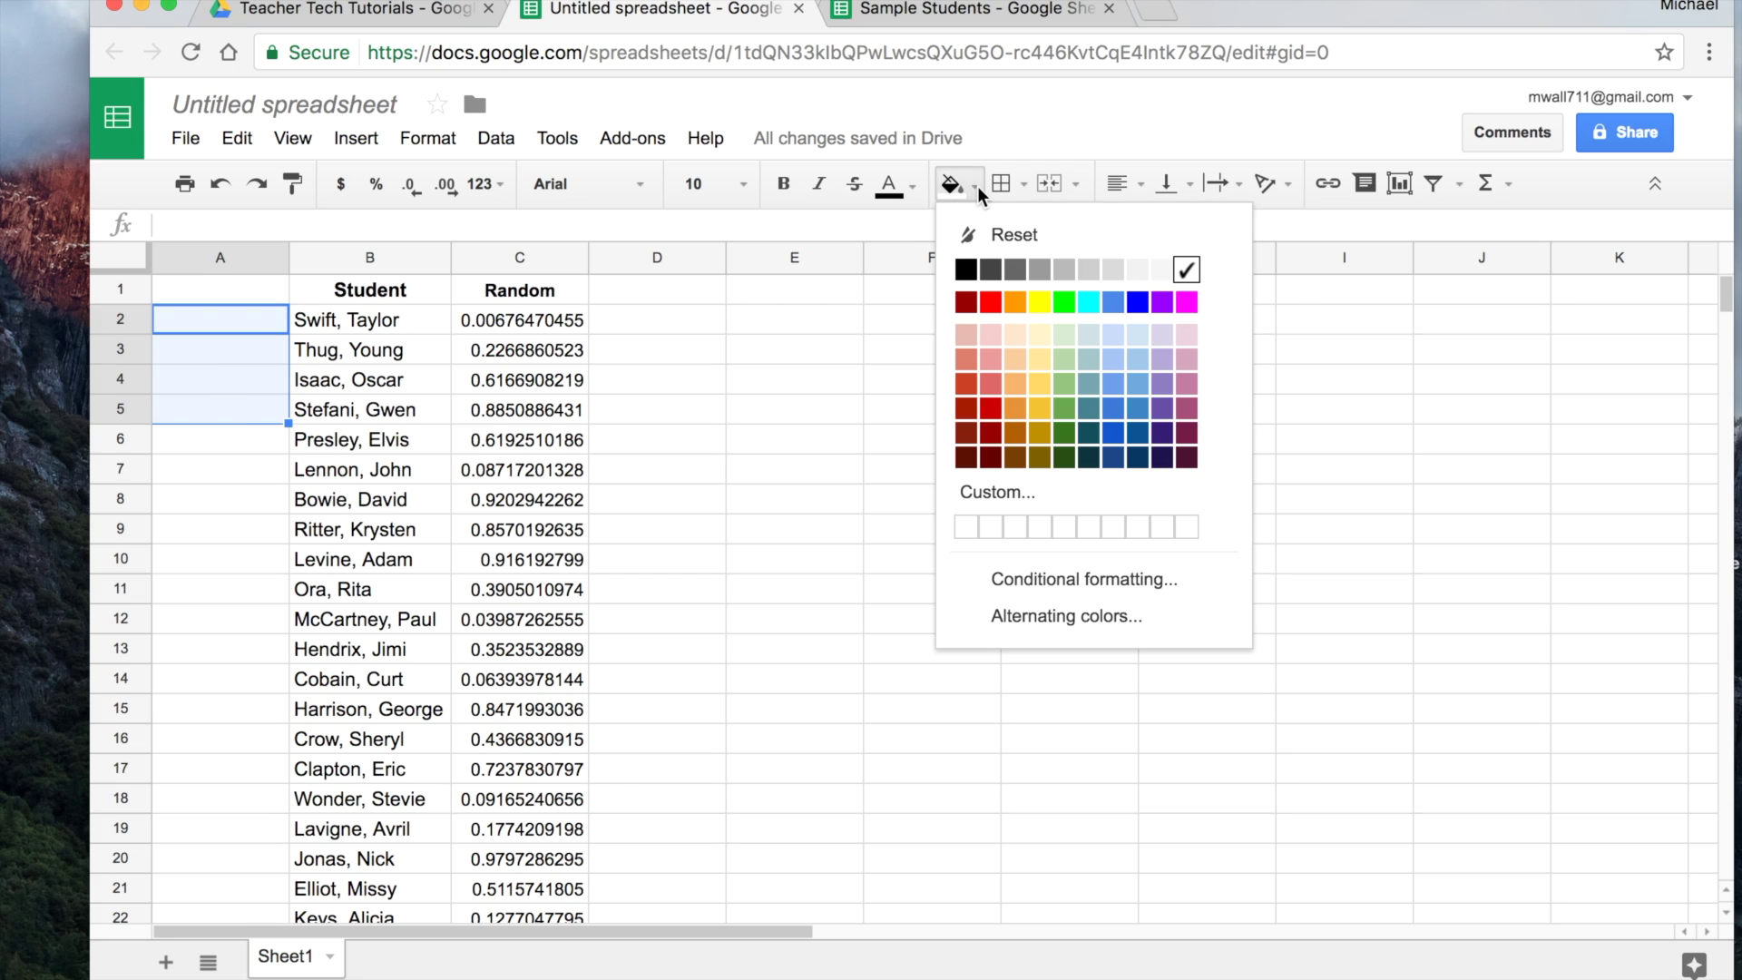
left_click(1163, 302)
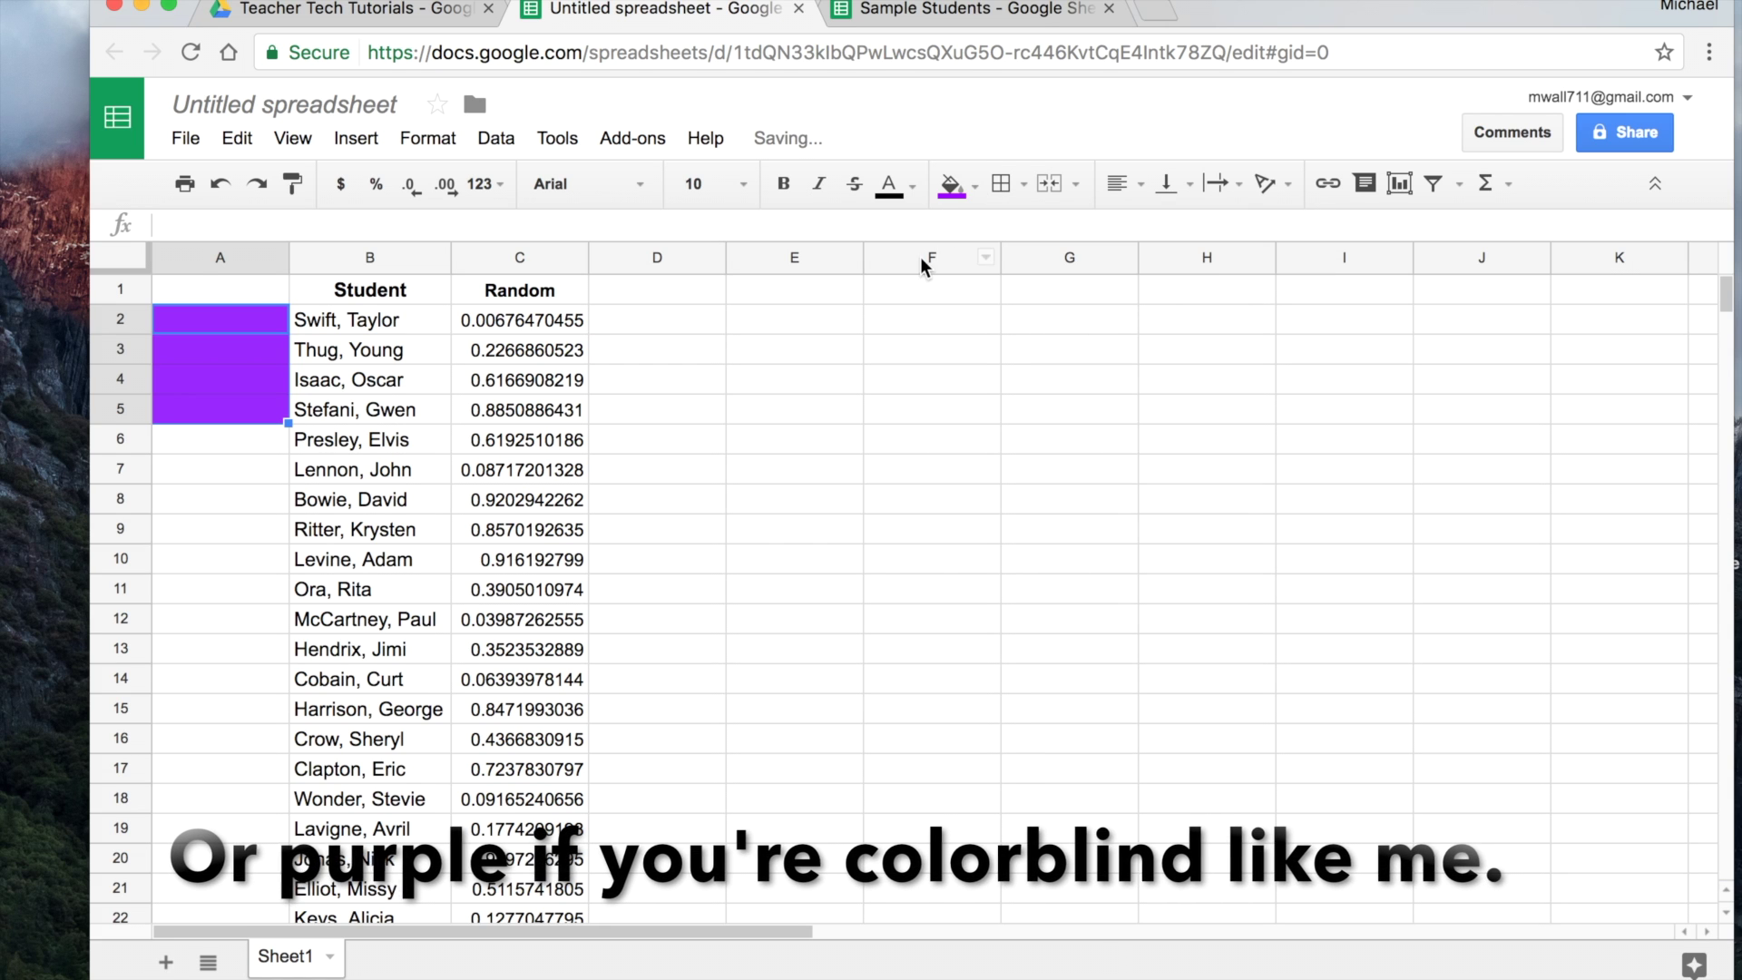
left_click(968, 188)
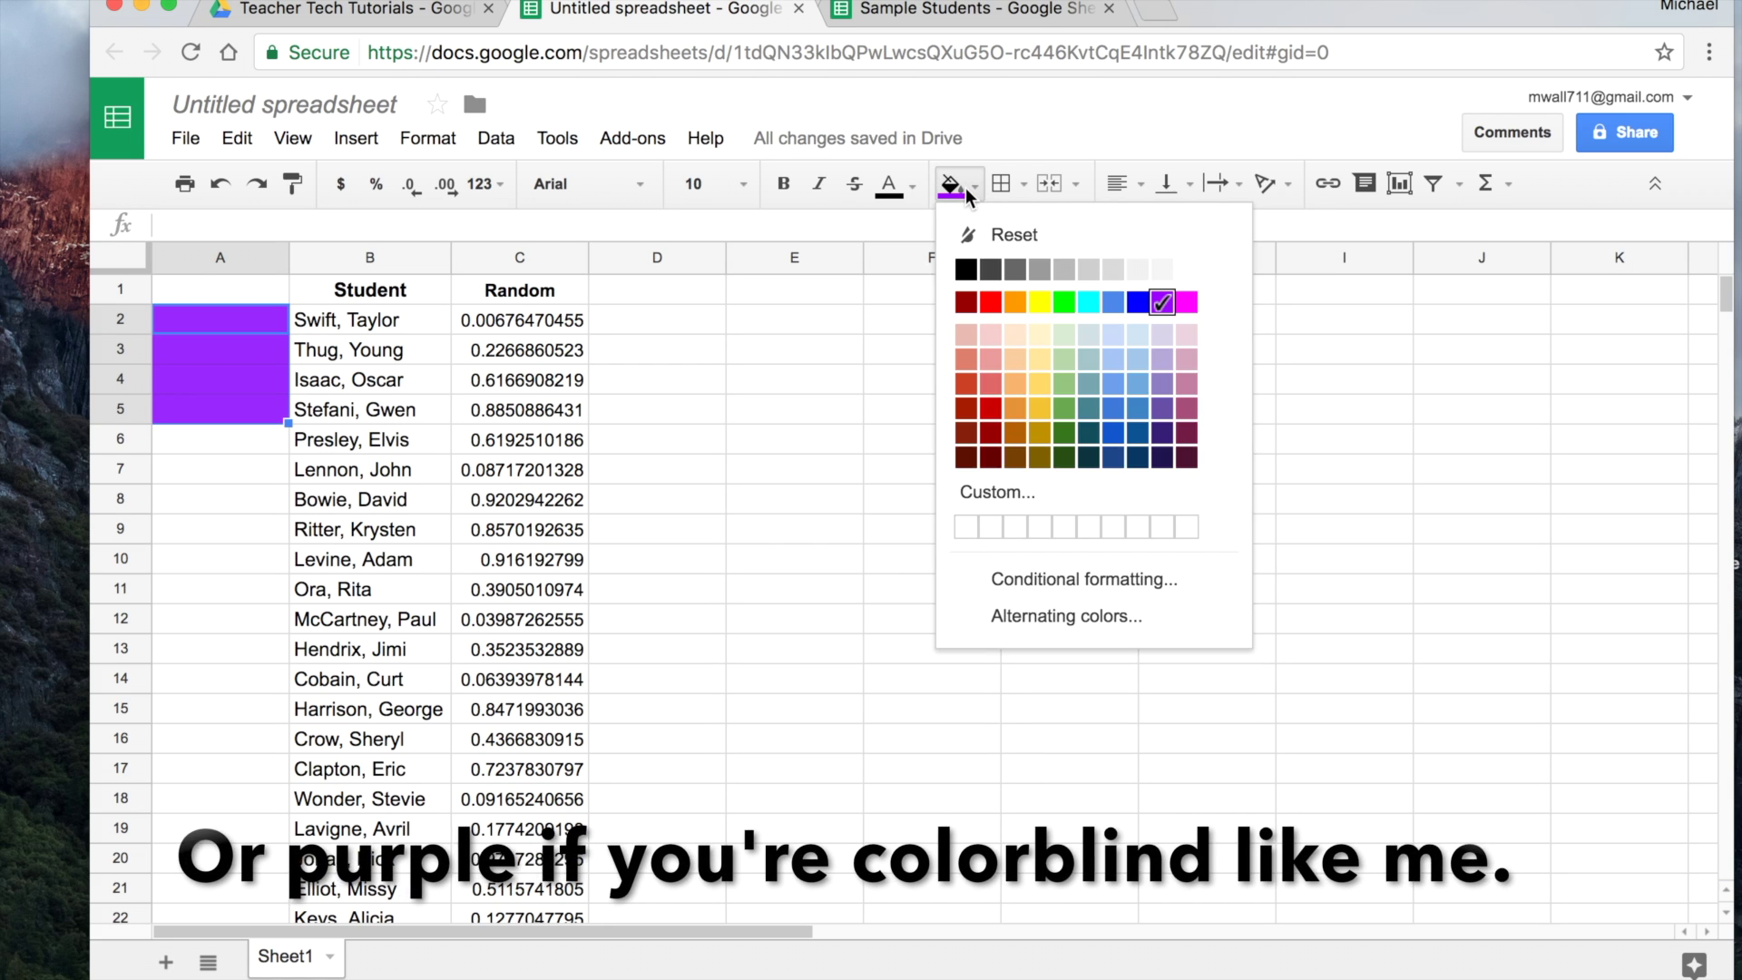
left_click(1138, 302)
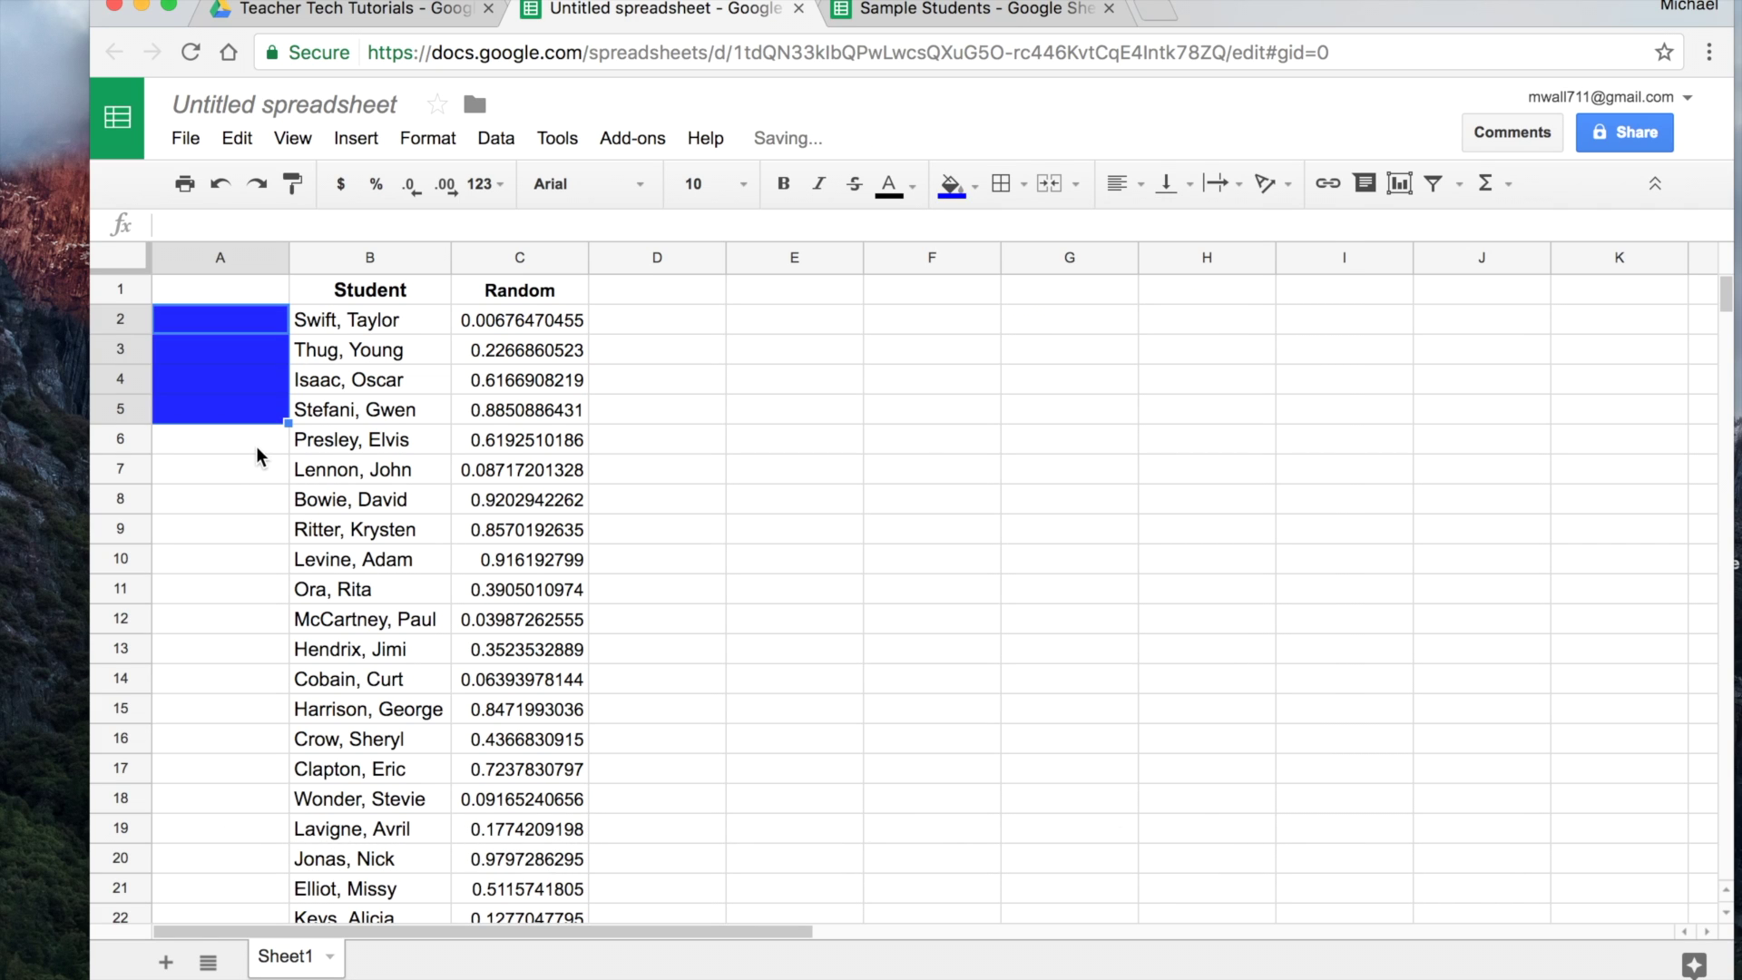
left_click_drag(258, 437, 249, 523)
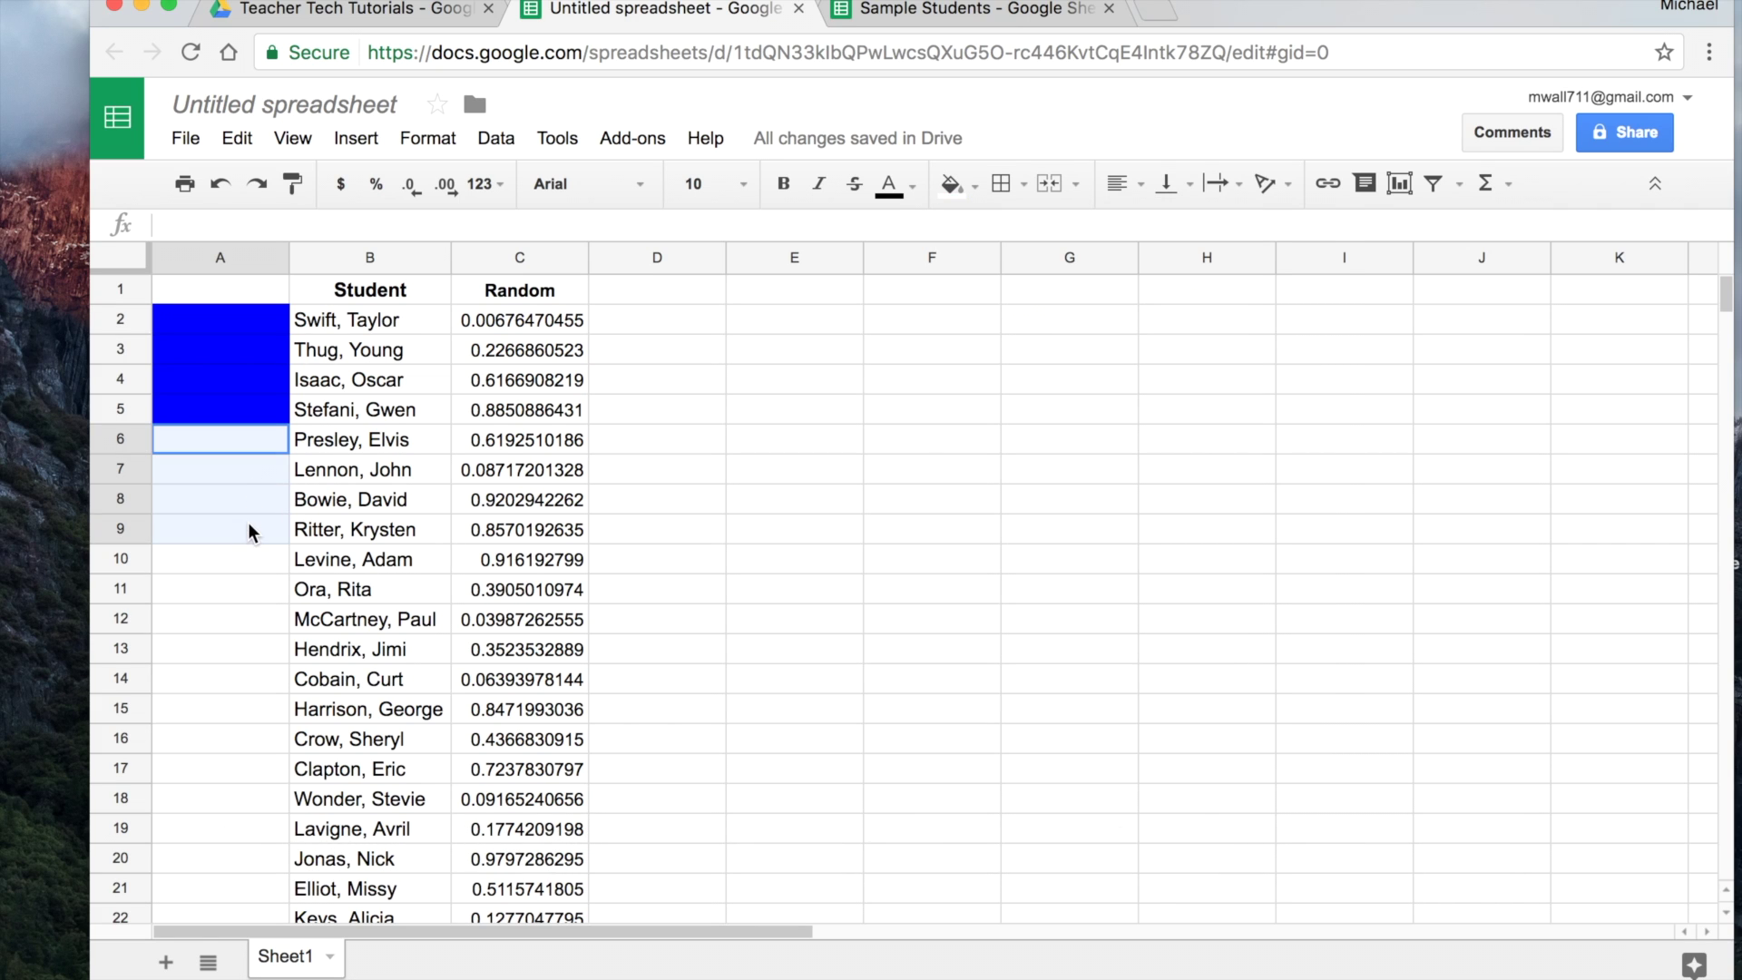
left_click(960, 189)
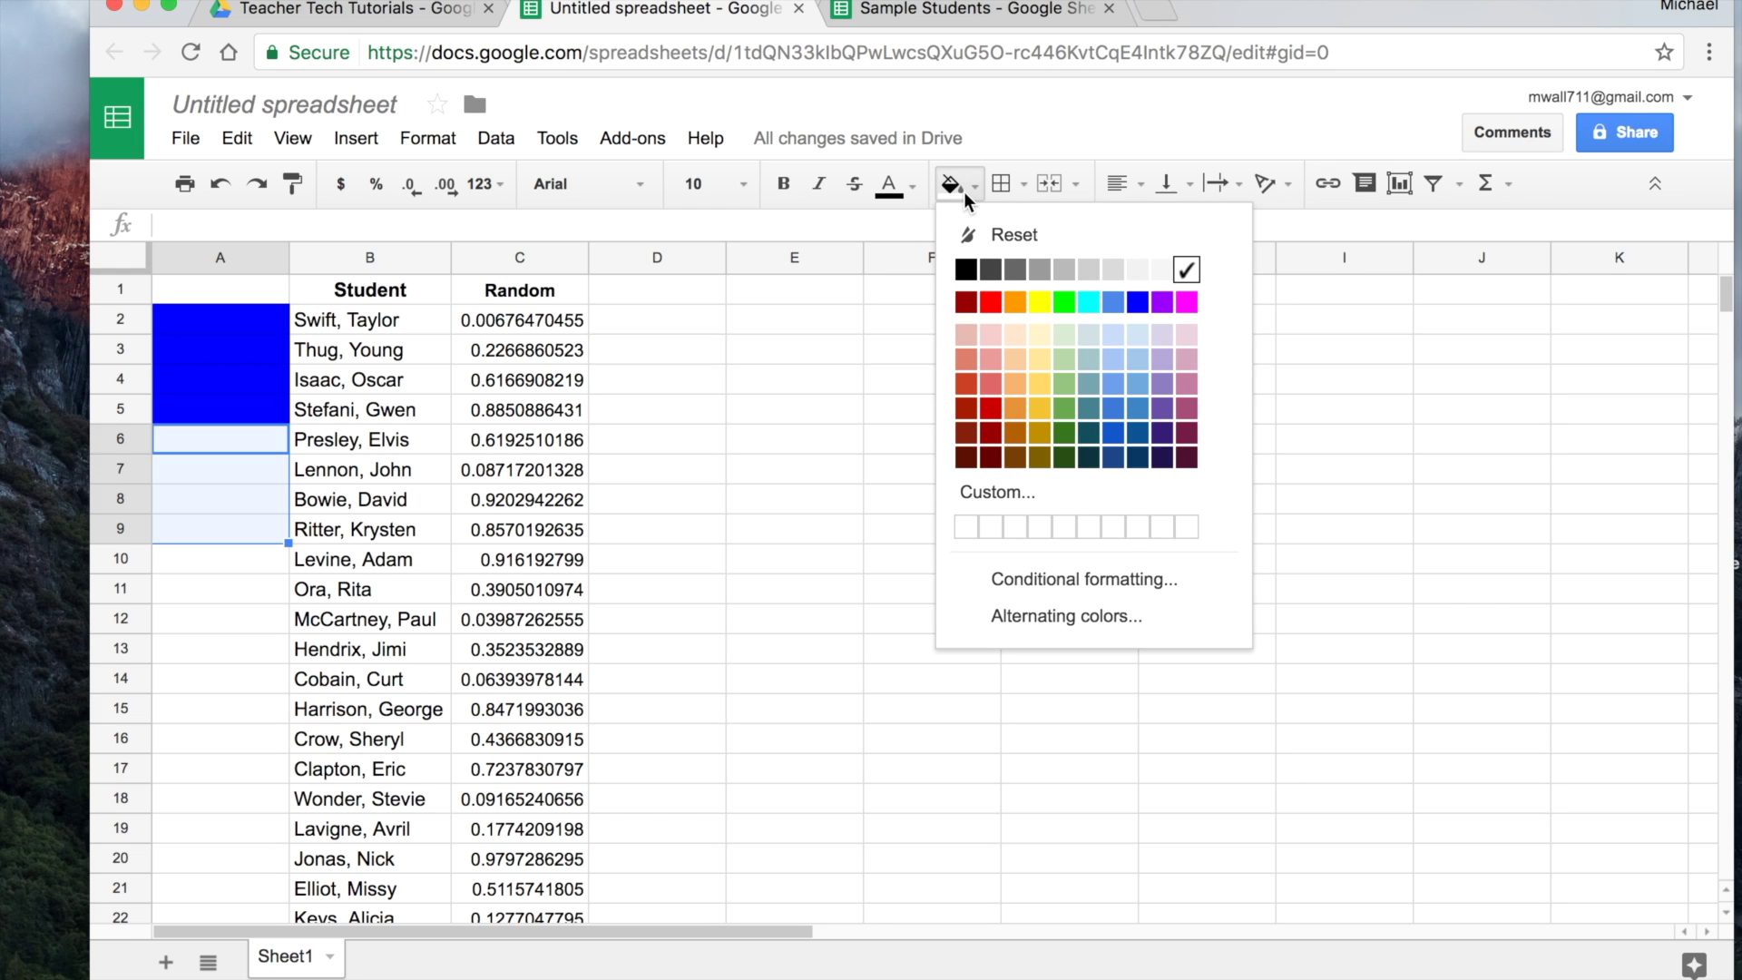
left_click(1041, 302)
Fill A10:A13 blue and A14:A17 yellow.
scroll(906, 434, "down", 1)
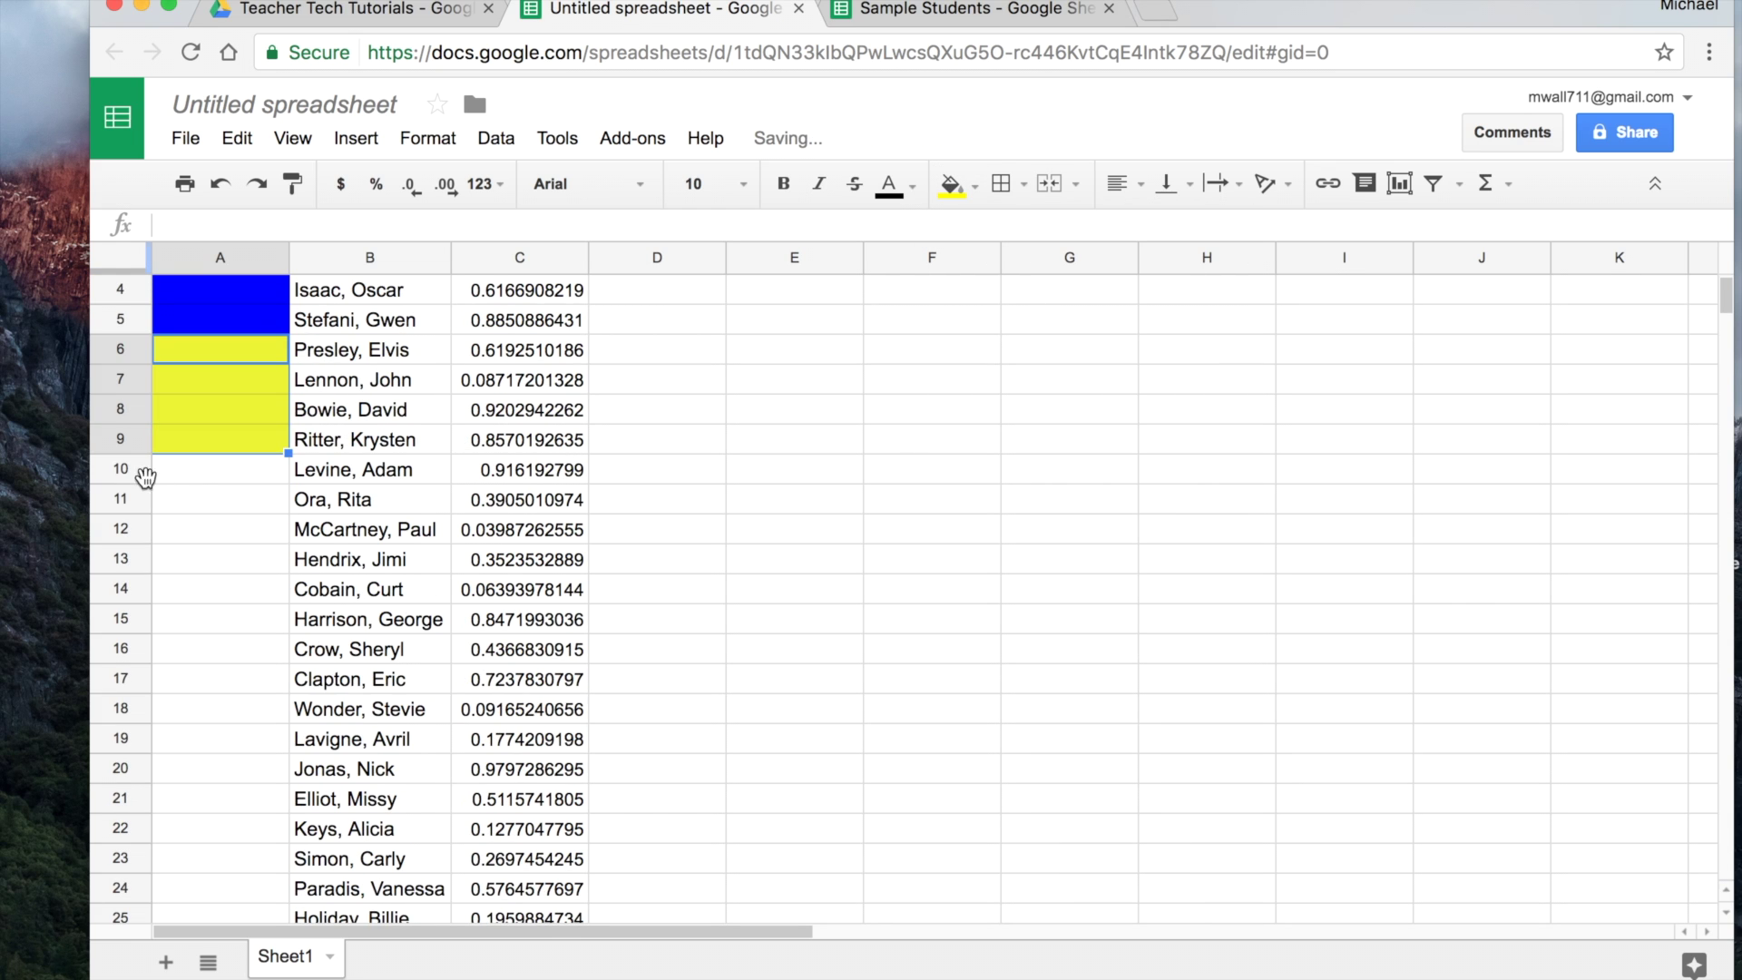
left_click_drag(204, 472, 204, 563)
left_click(960, 189)
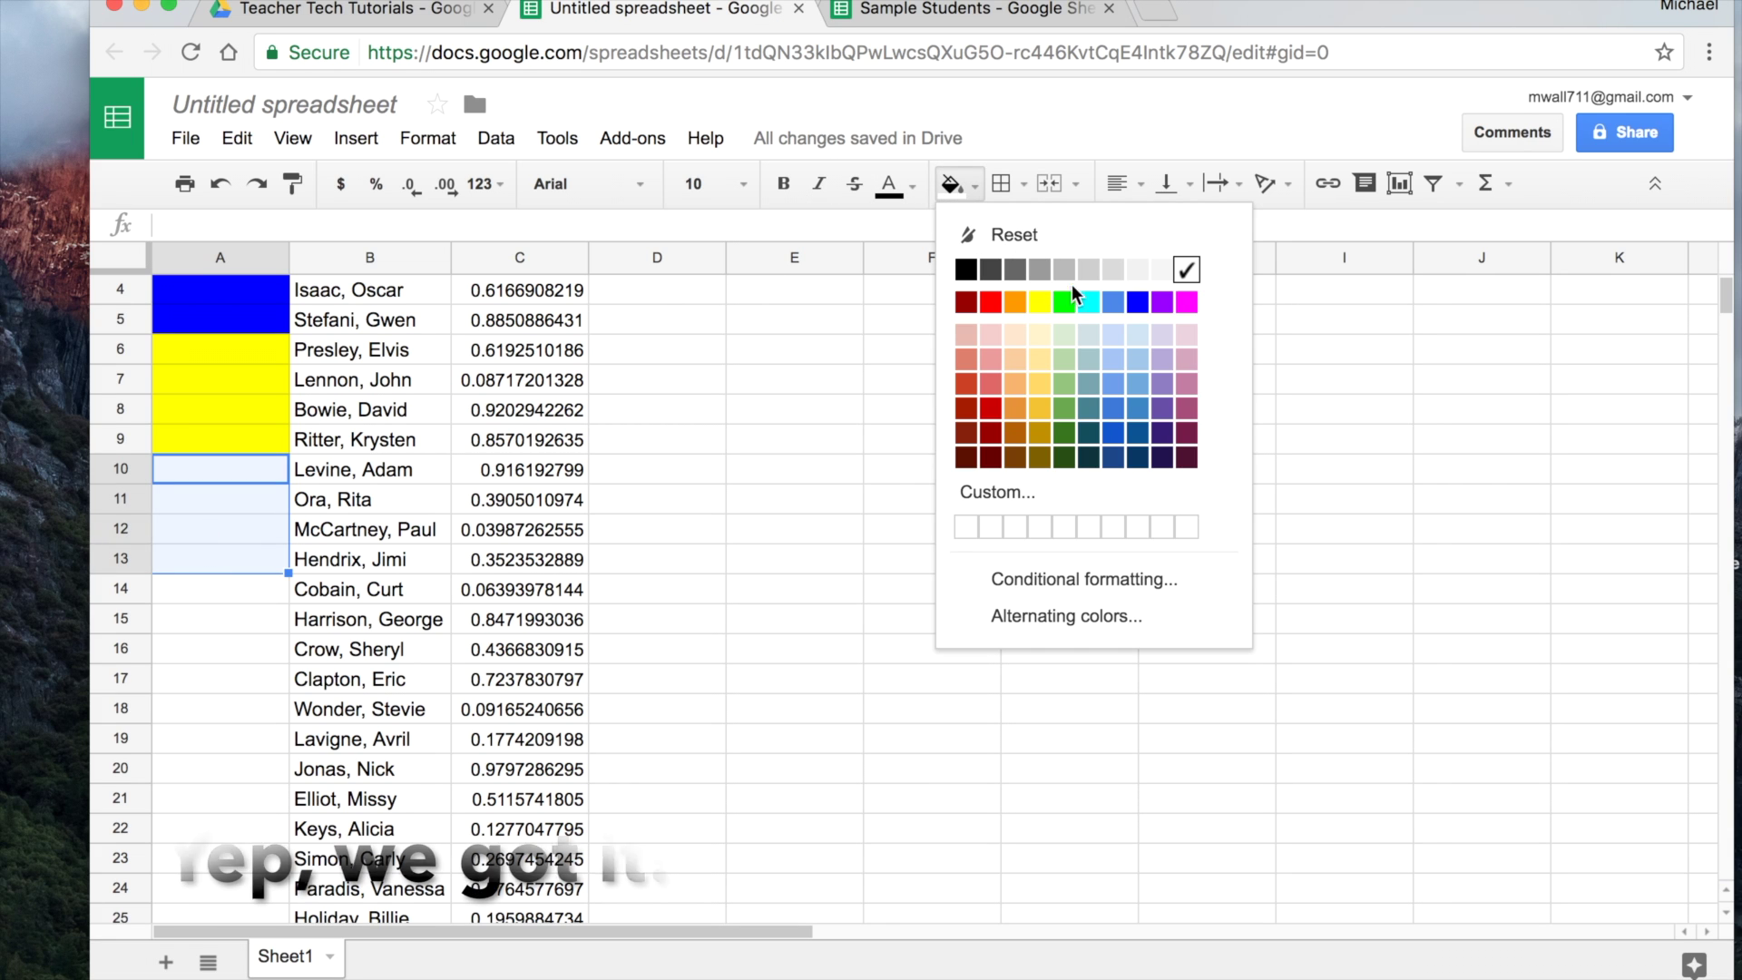
left_click(1136, 302)
left_click_drag(262, 588, 249, 678)
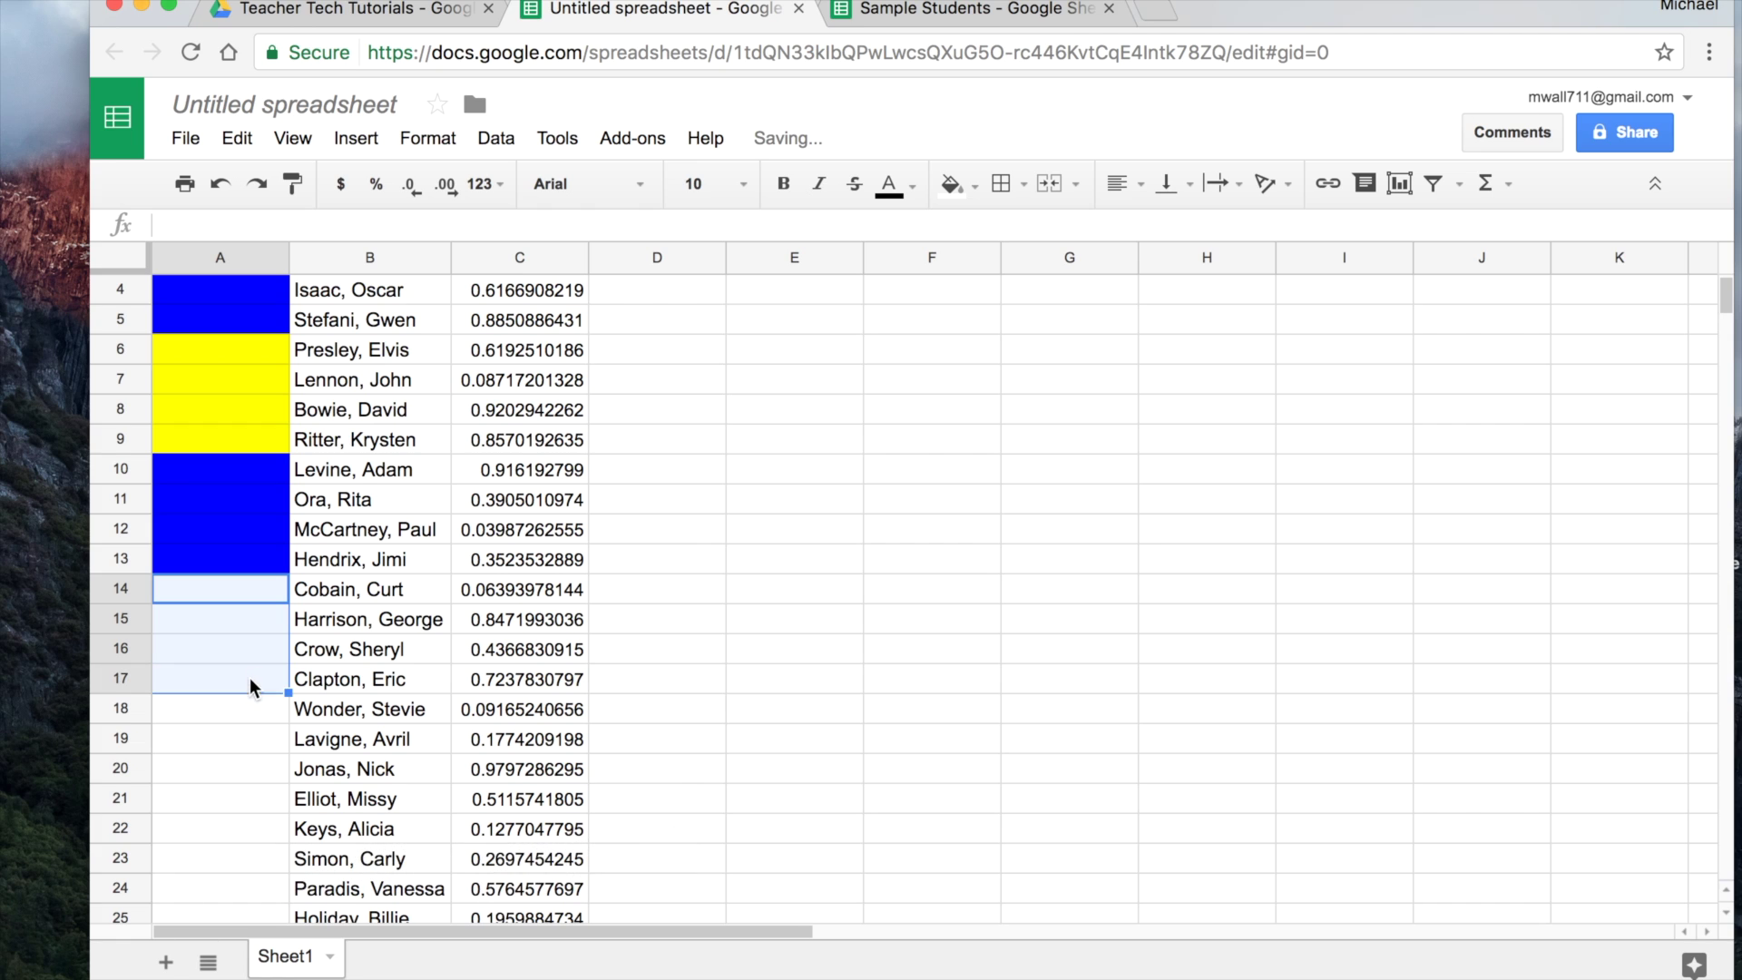
left_click(975, 187)
left_click(1038, 301)
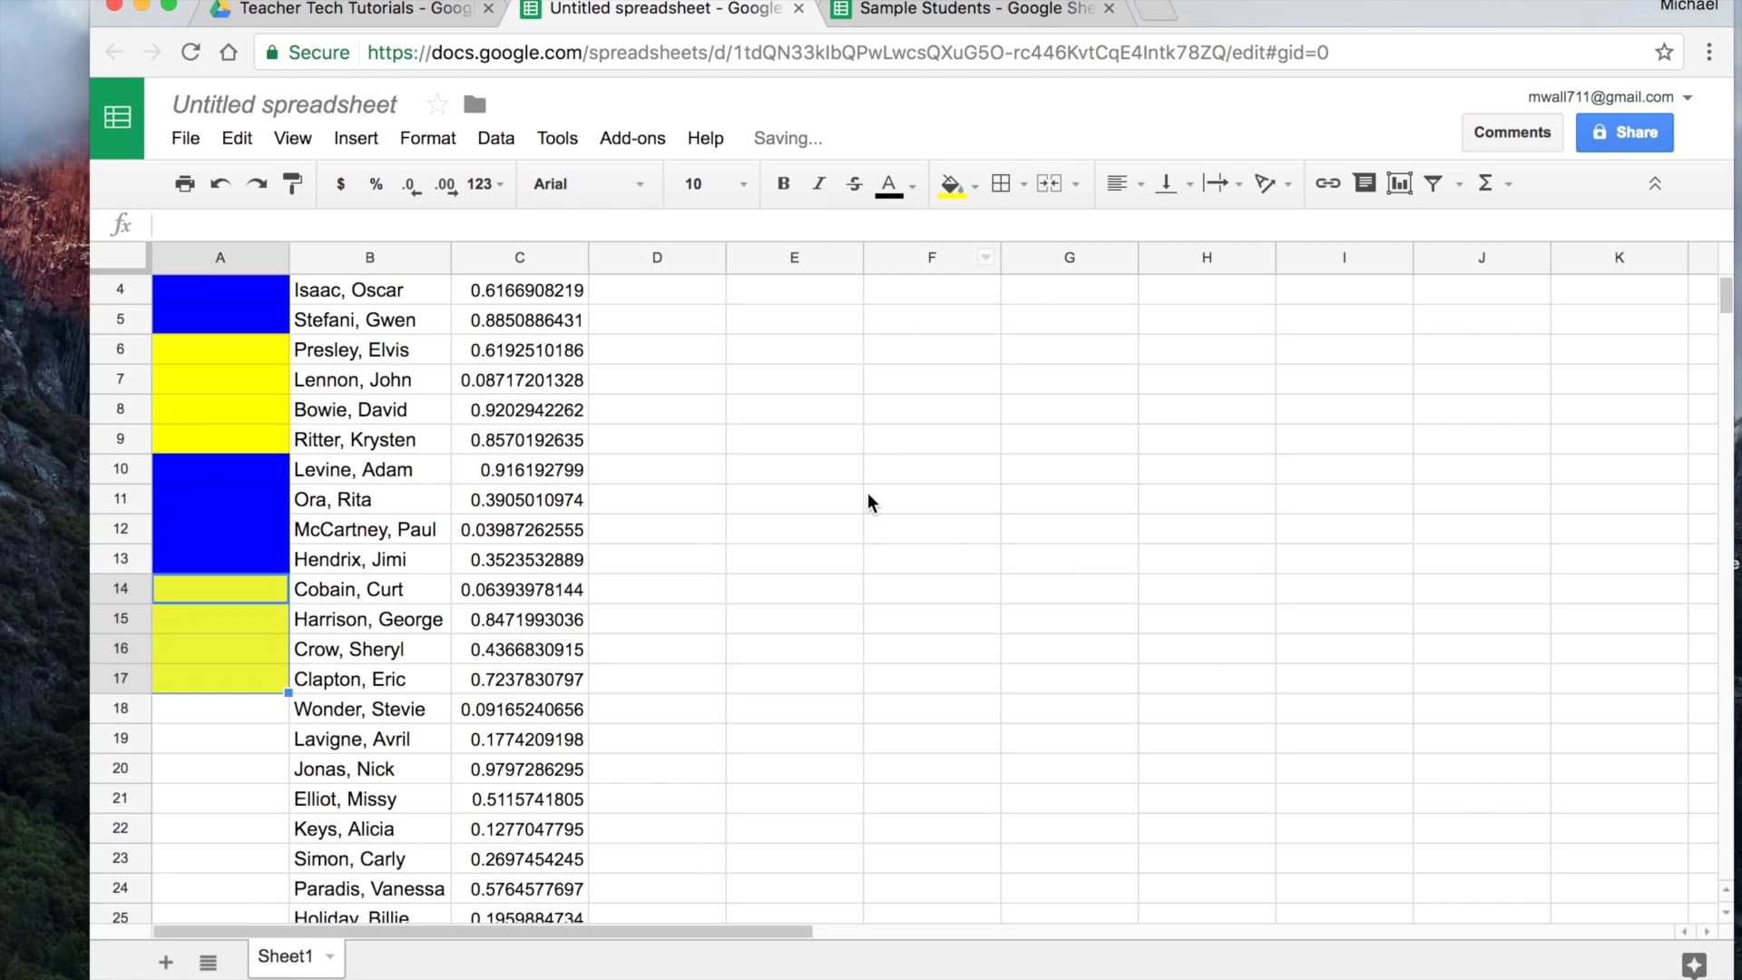
Fill A18:A21 blue and A22:A25 yellow.
scroll(868, 494, "down", 1)
left_click_drag(264, 673, 254, 772)
left_click(961, 200)
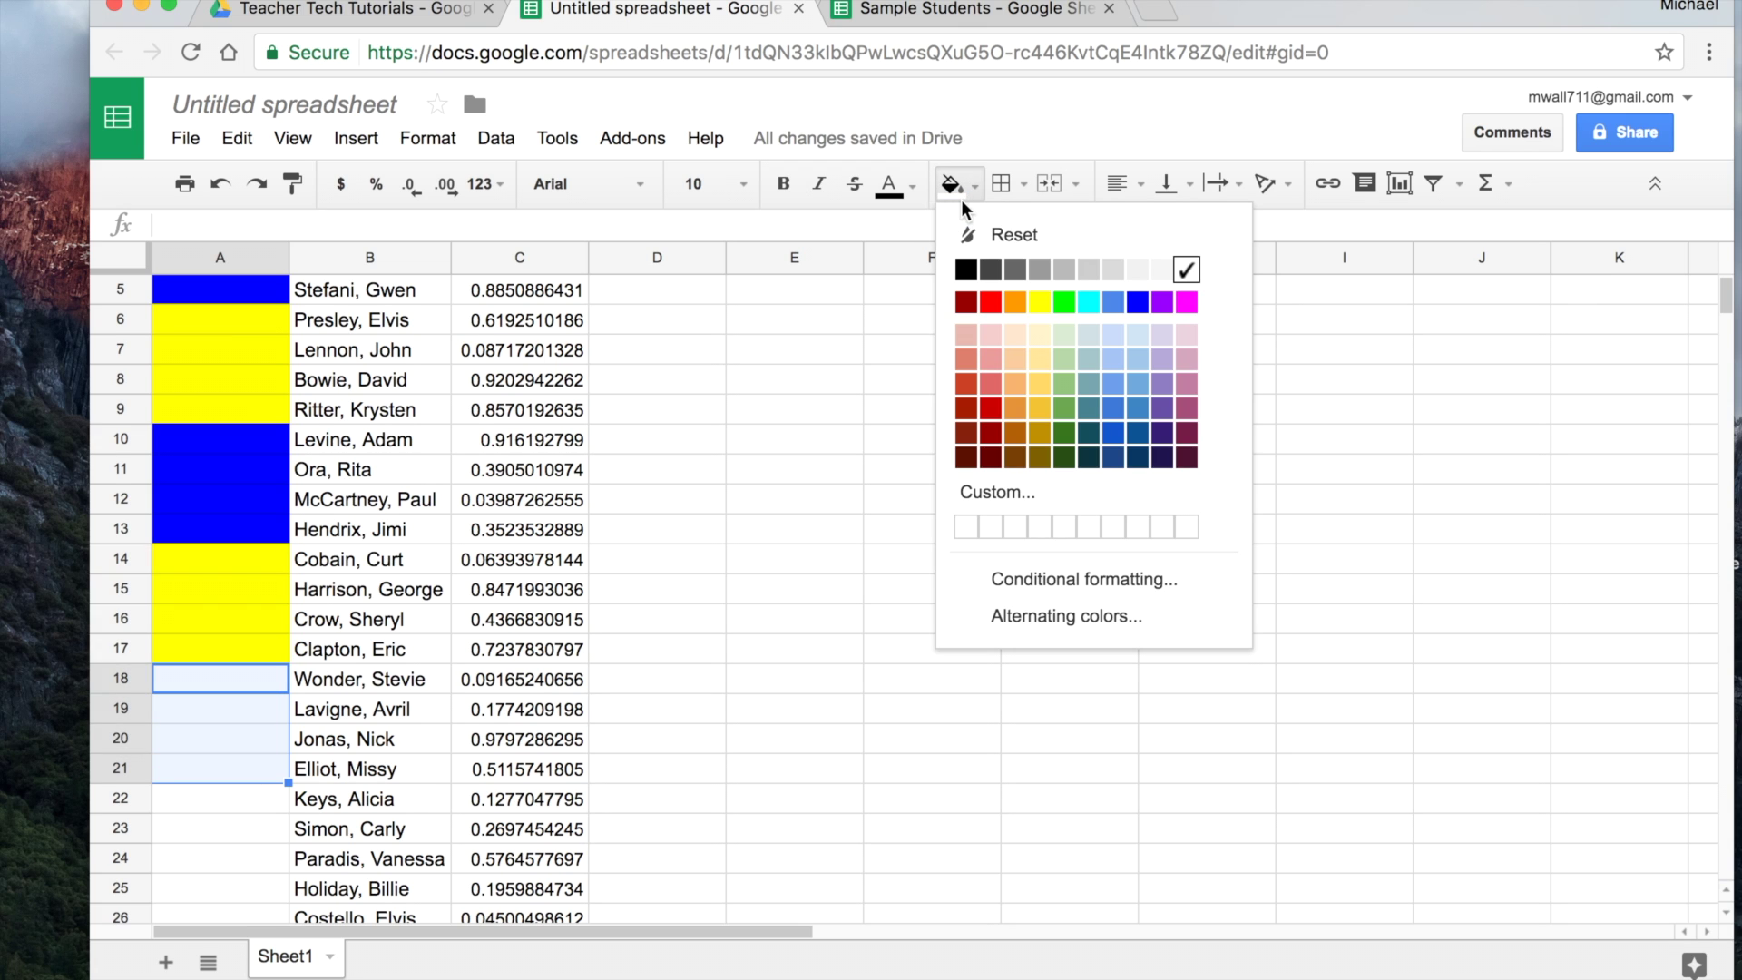
left_click(1138, 302)
scroll(993, 472, "down", 1)
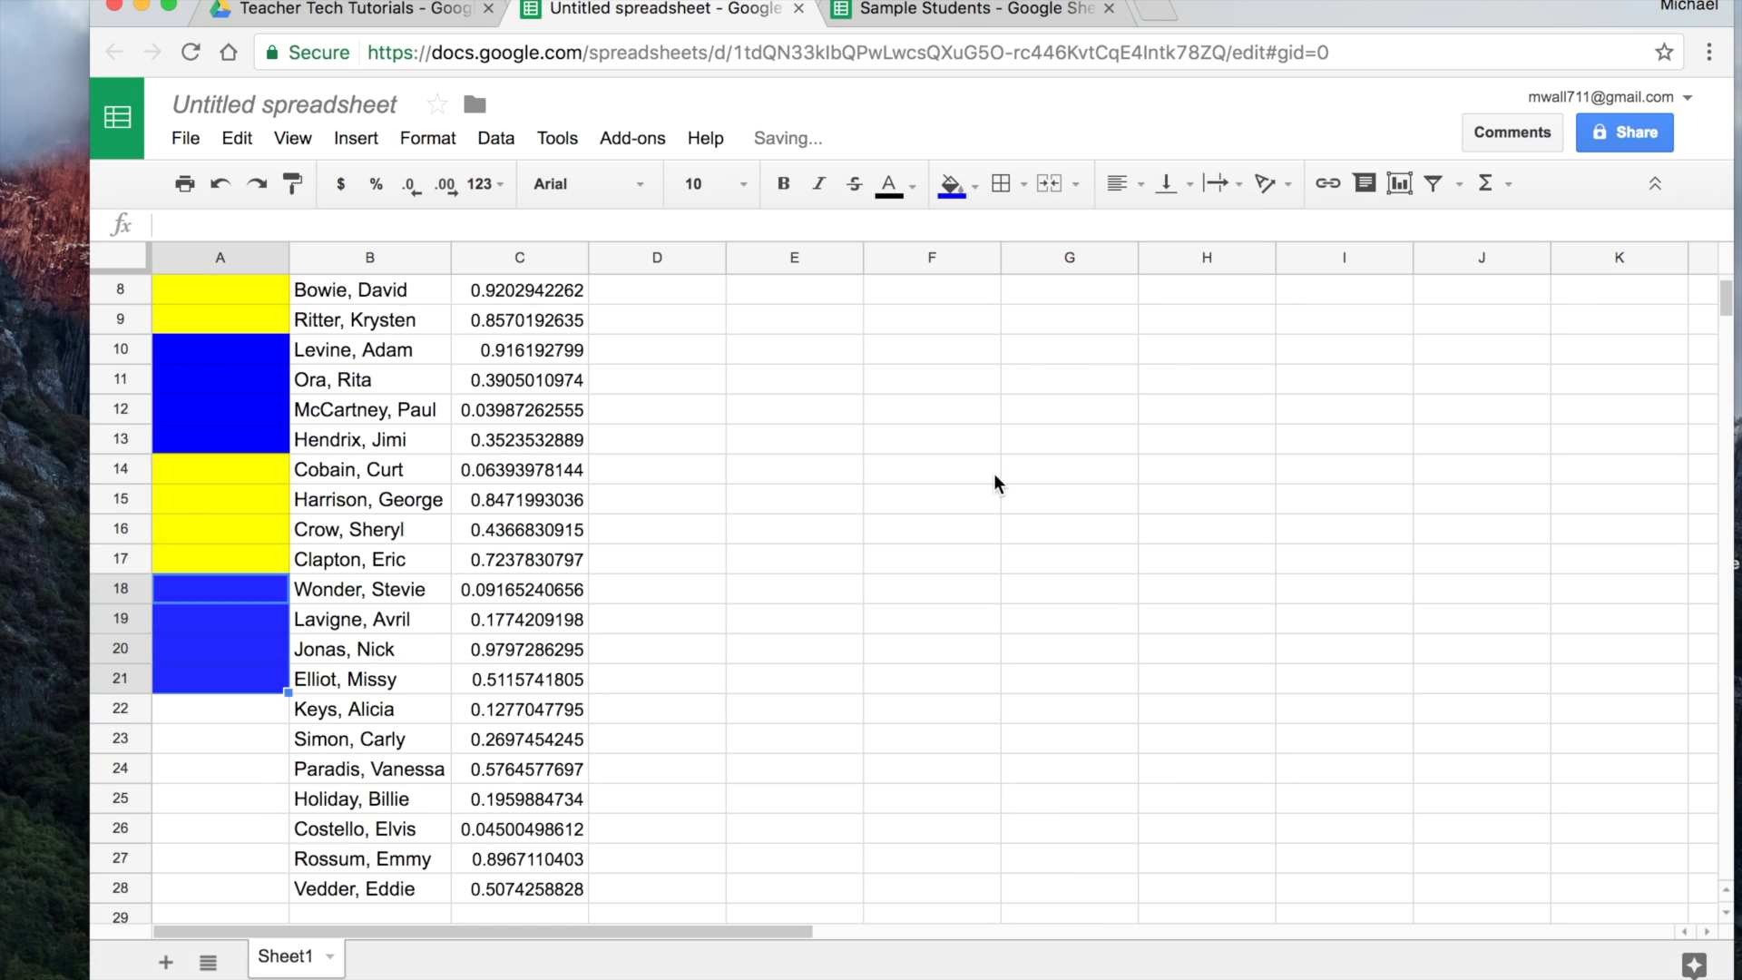
scroll(660, 673, "down", 1)
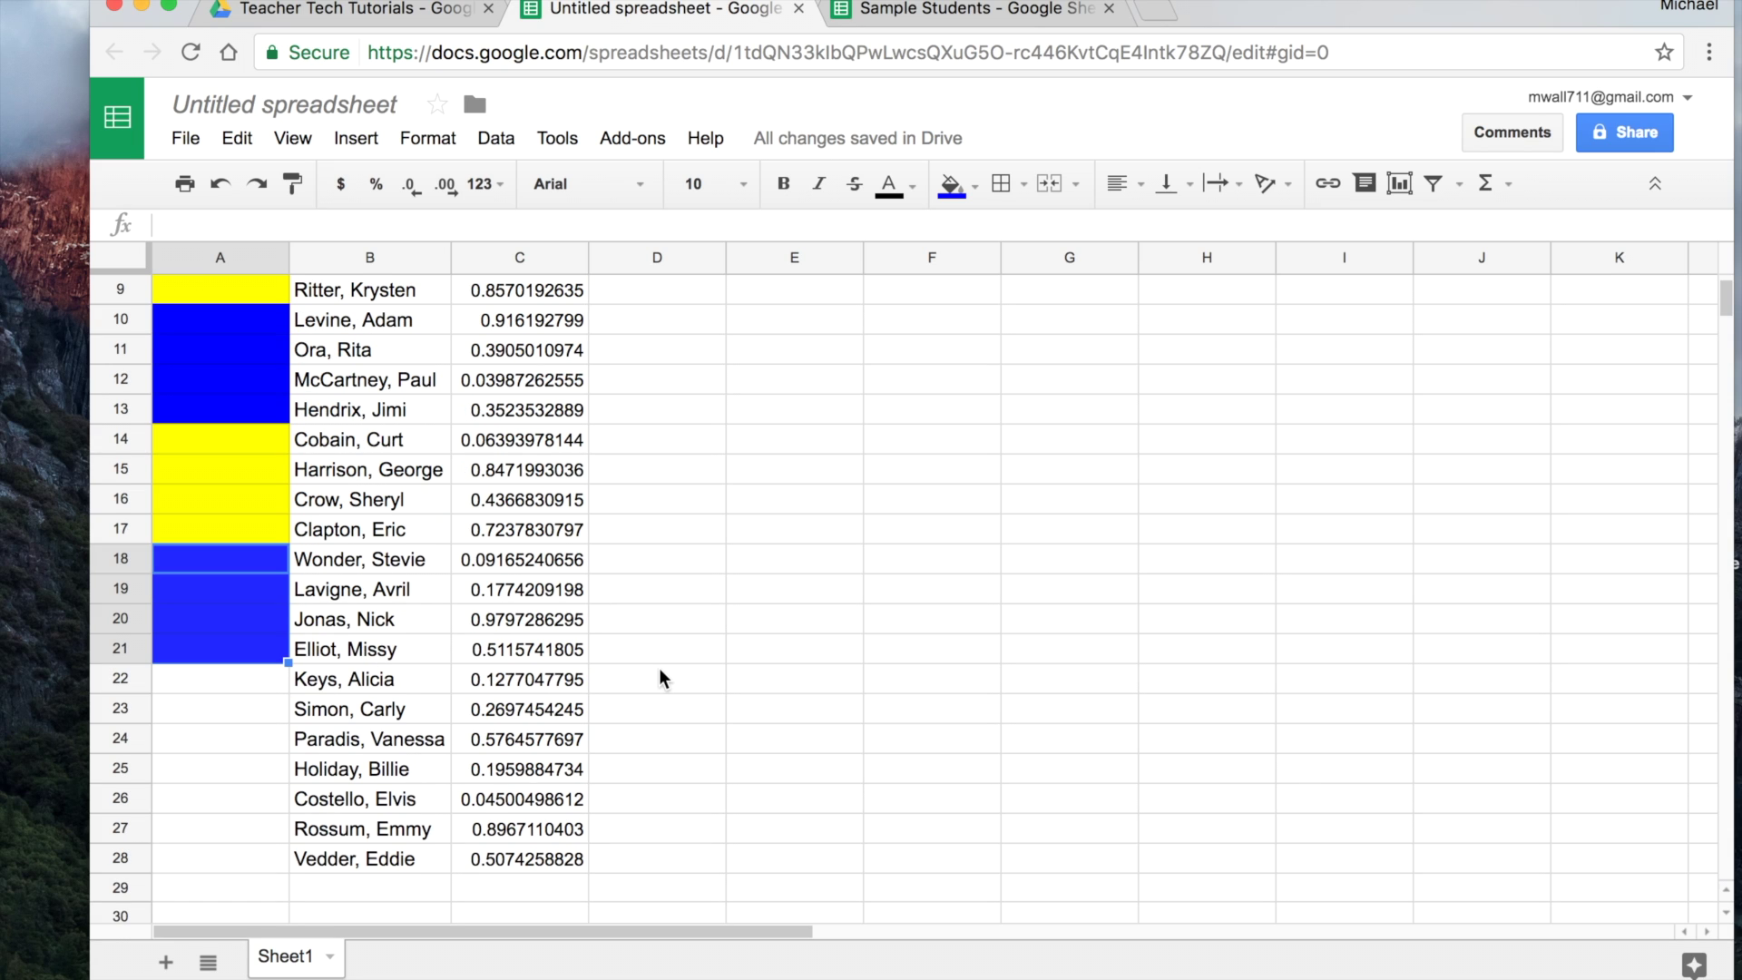
left_click_drag(254, 683, 247, 771)
left_click(1022, 181)
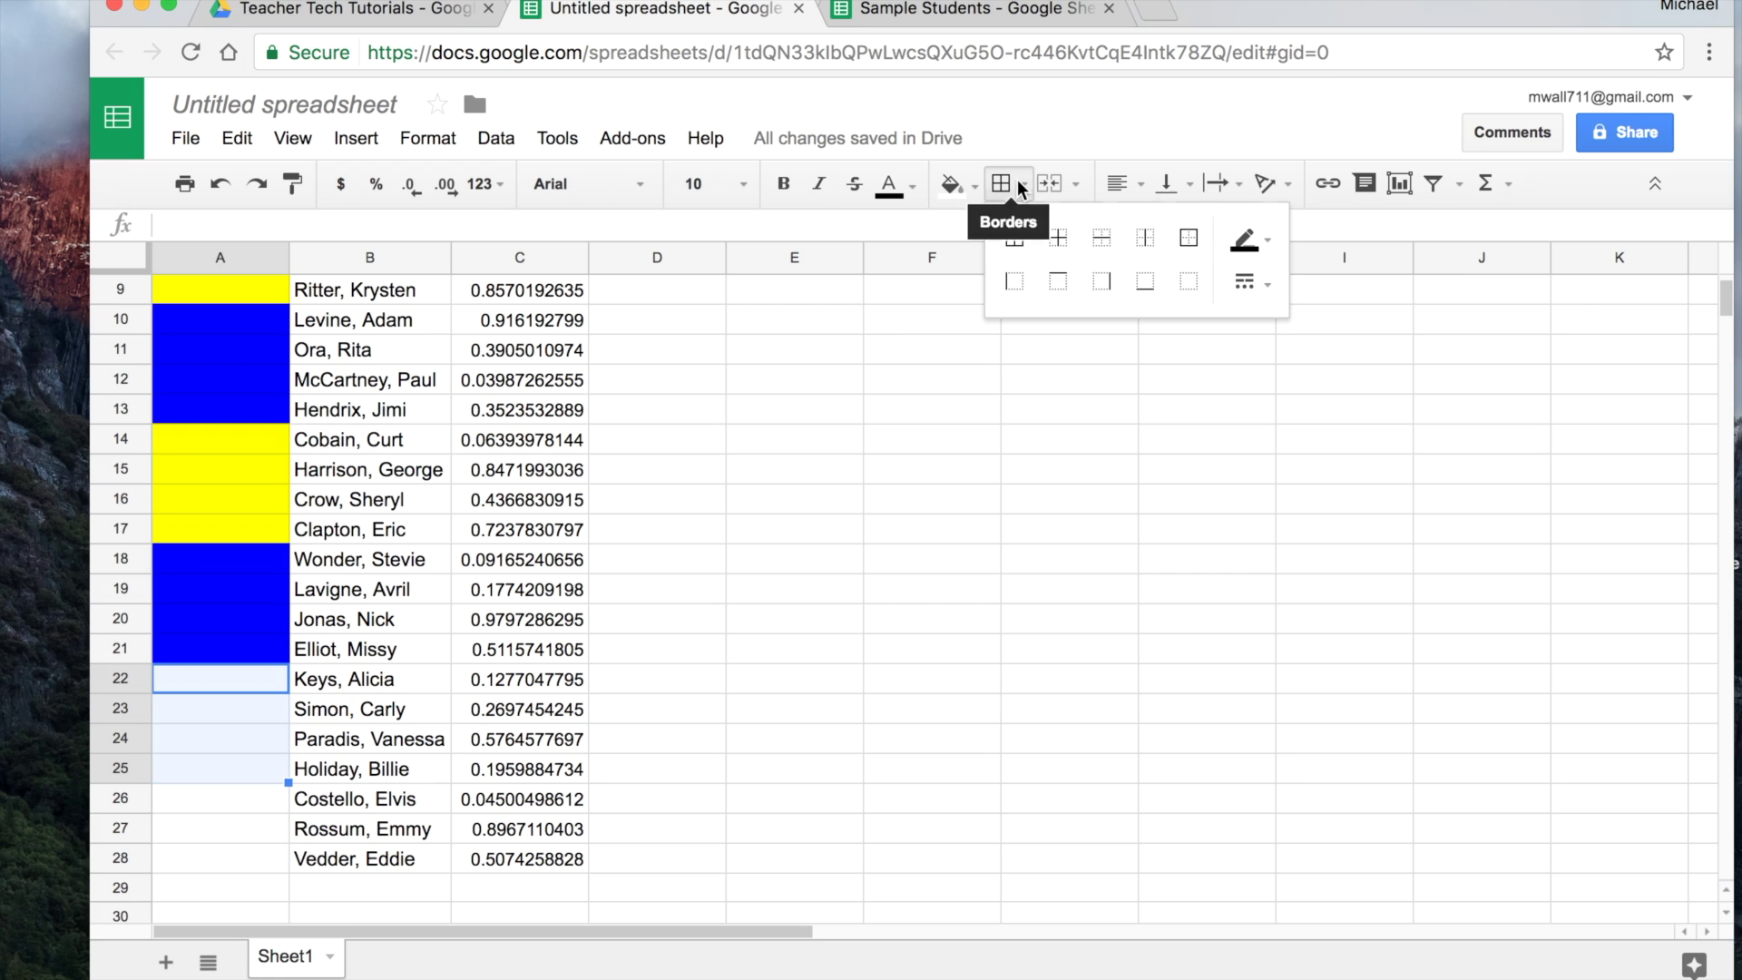
left_click(963, 190)
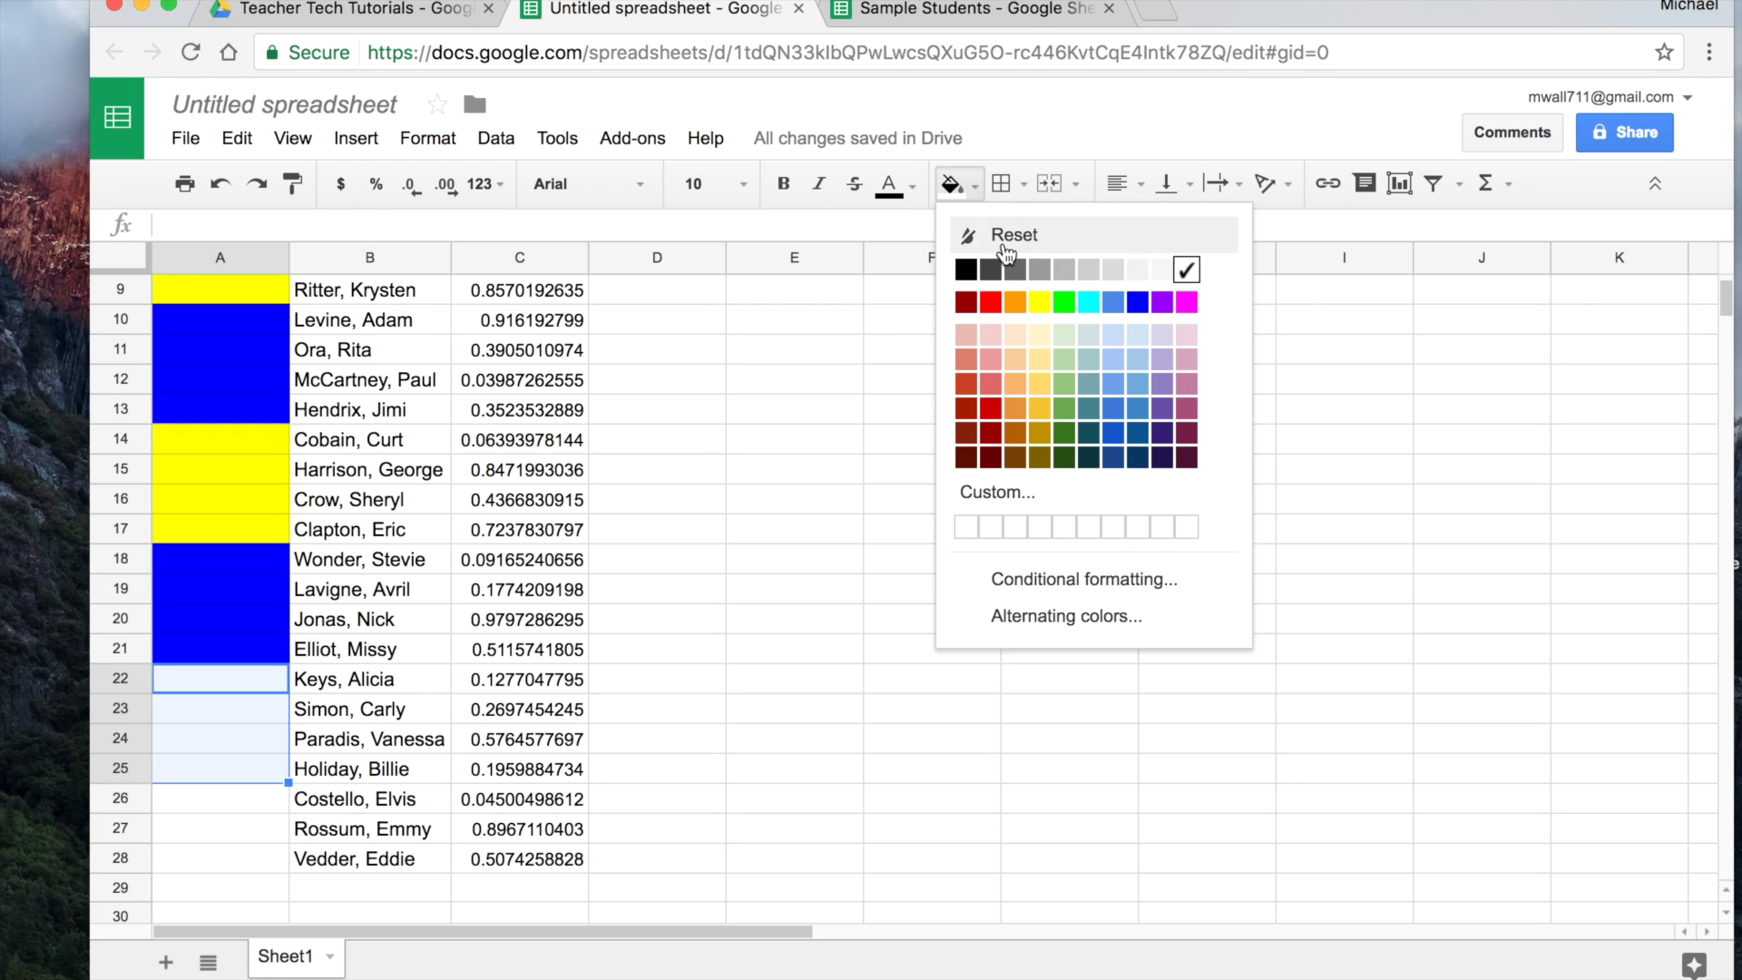
left_click(1040, 301)
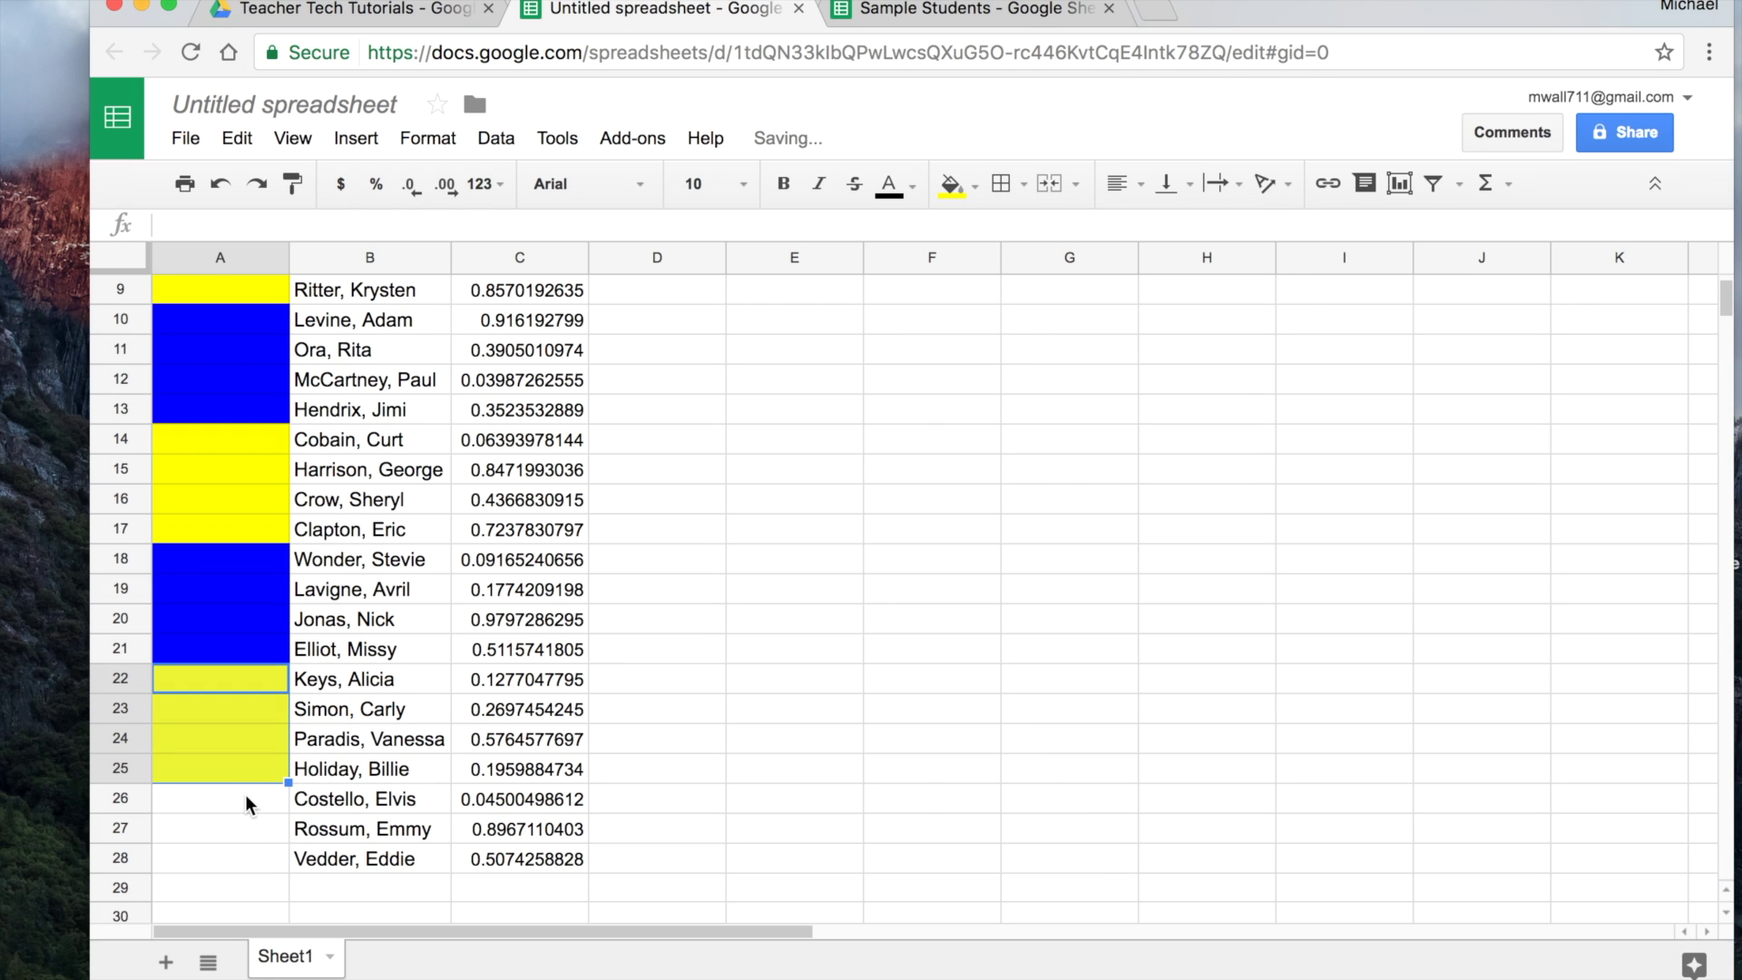
Fill the last three cells, A26:A28, blue.
left_click_drag(245, 793, 239, 853)
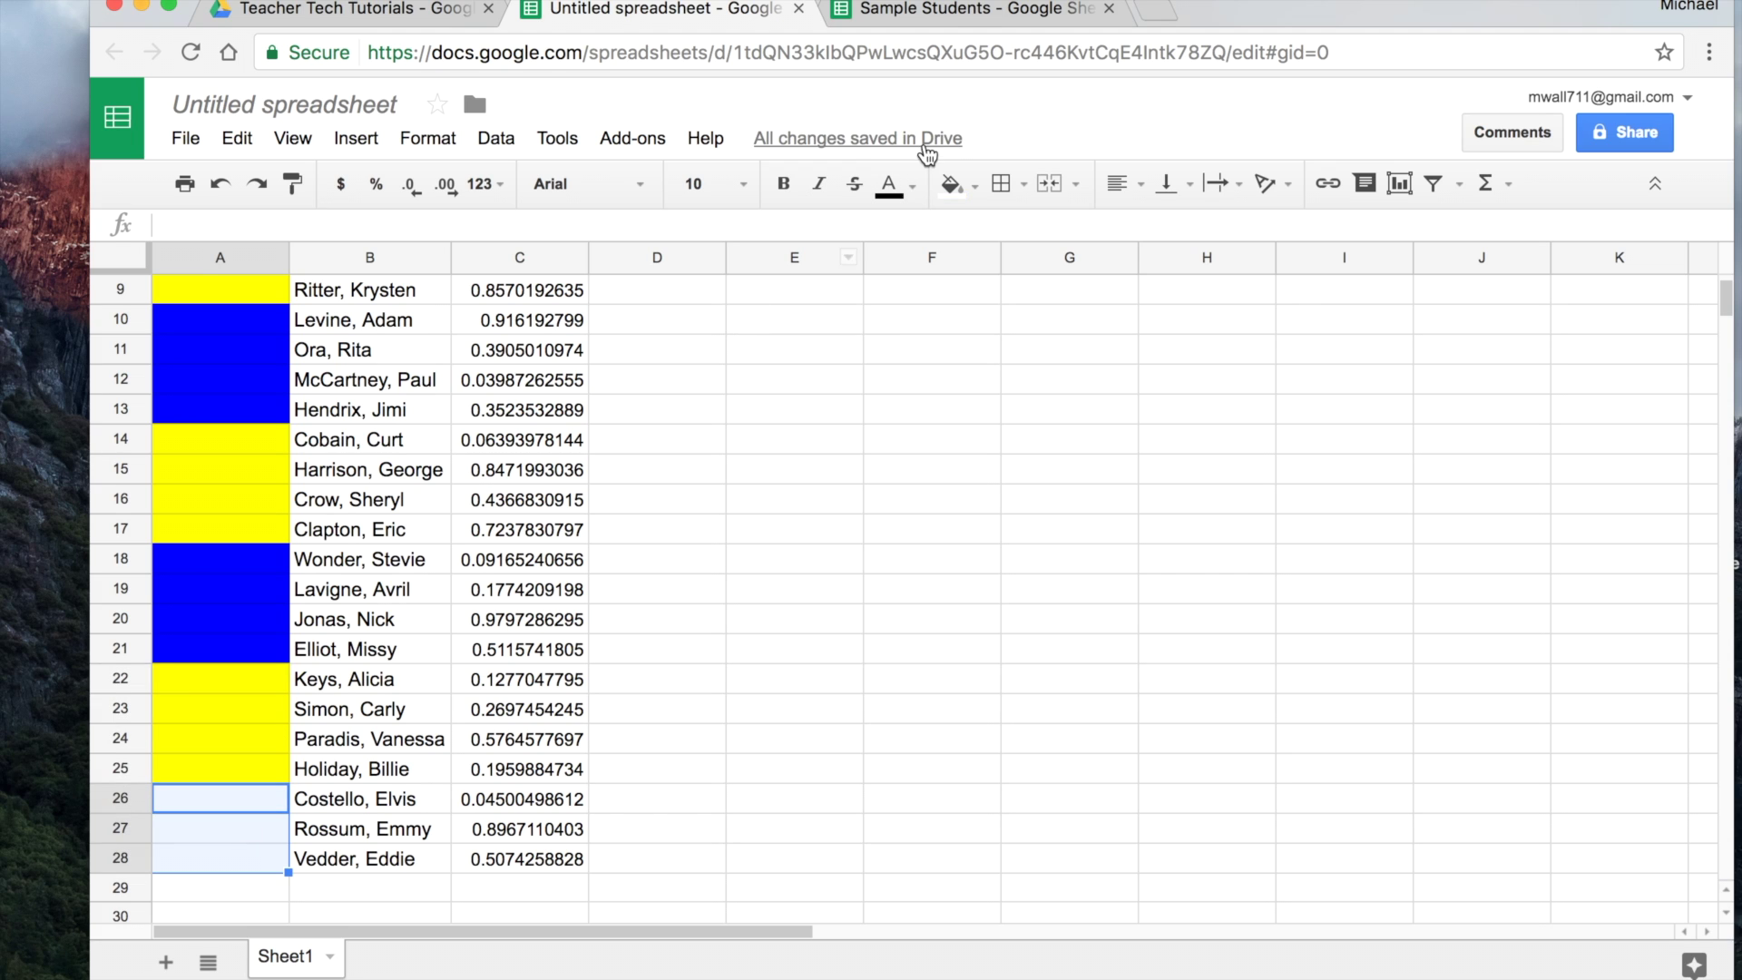
left_click(975, 186)
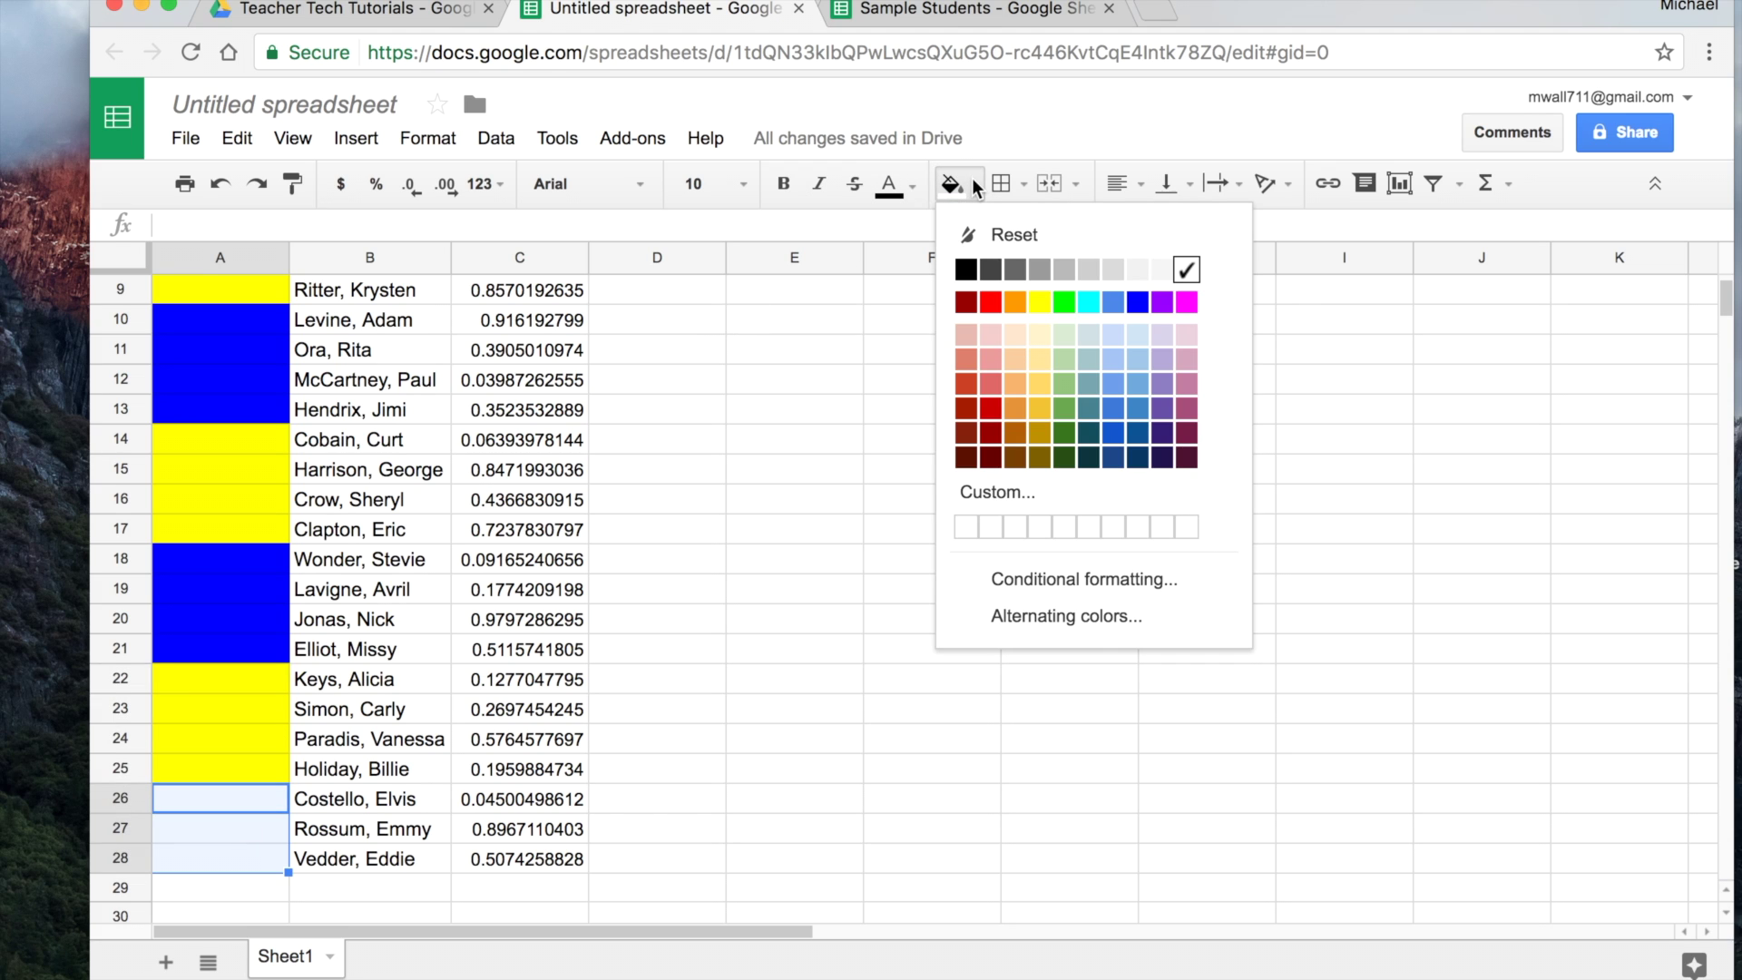
left_click(1138, 302)
left_click(877, 570)
scroll(876, 576, "up", 5)
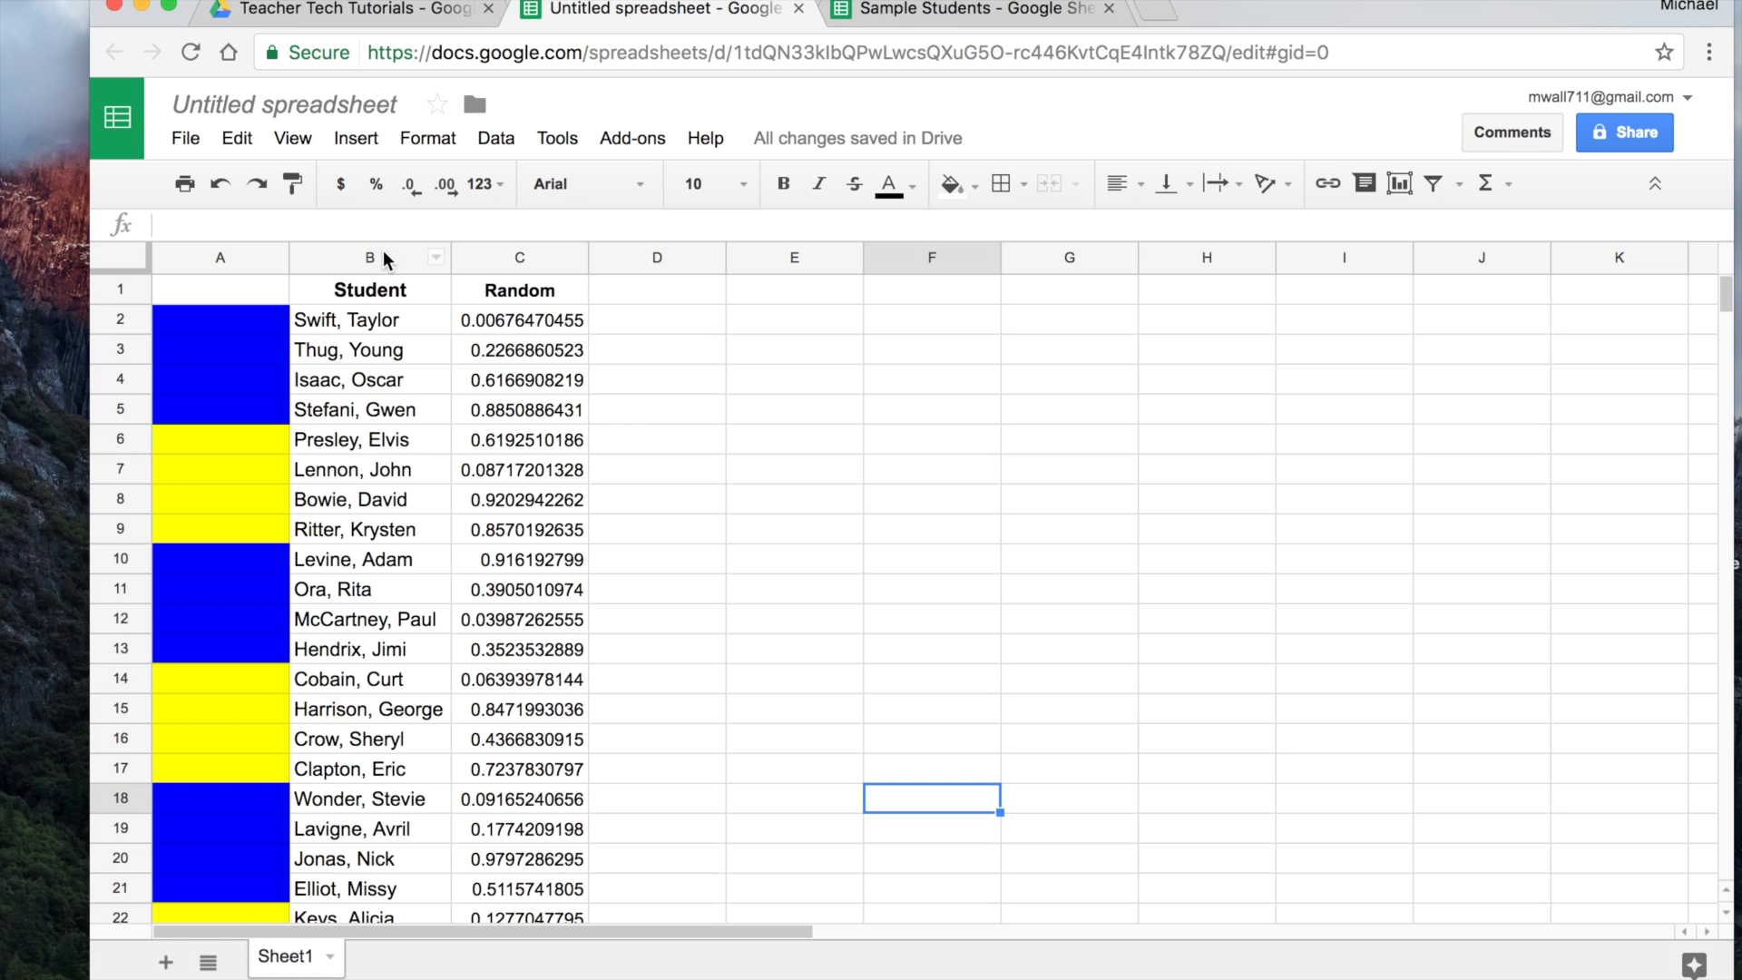
Sort column B A→Z with a header row, alphabetizing the student names.
left_click(383, 250)
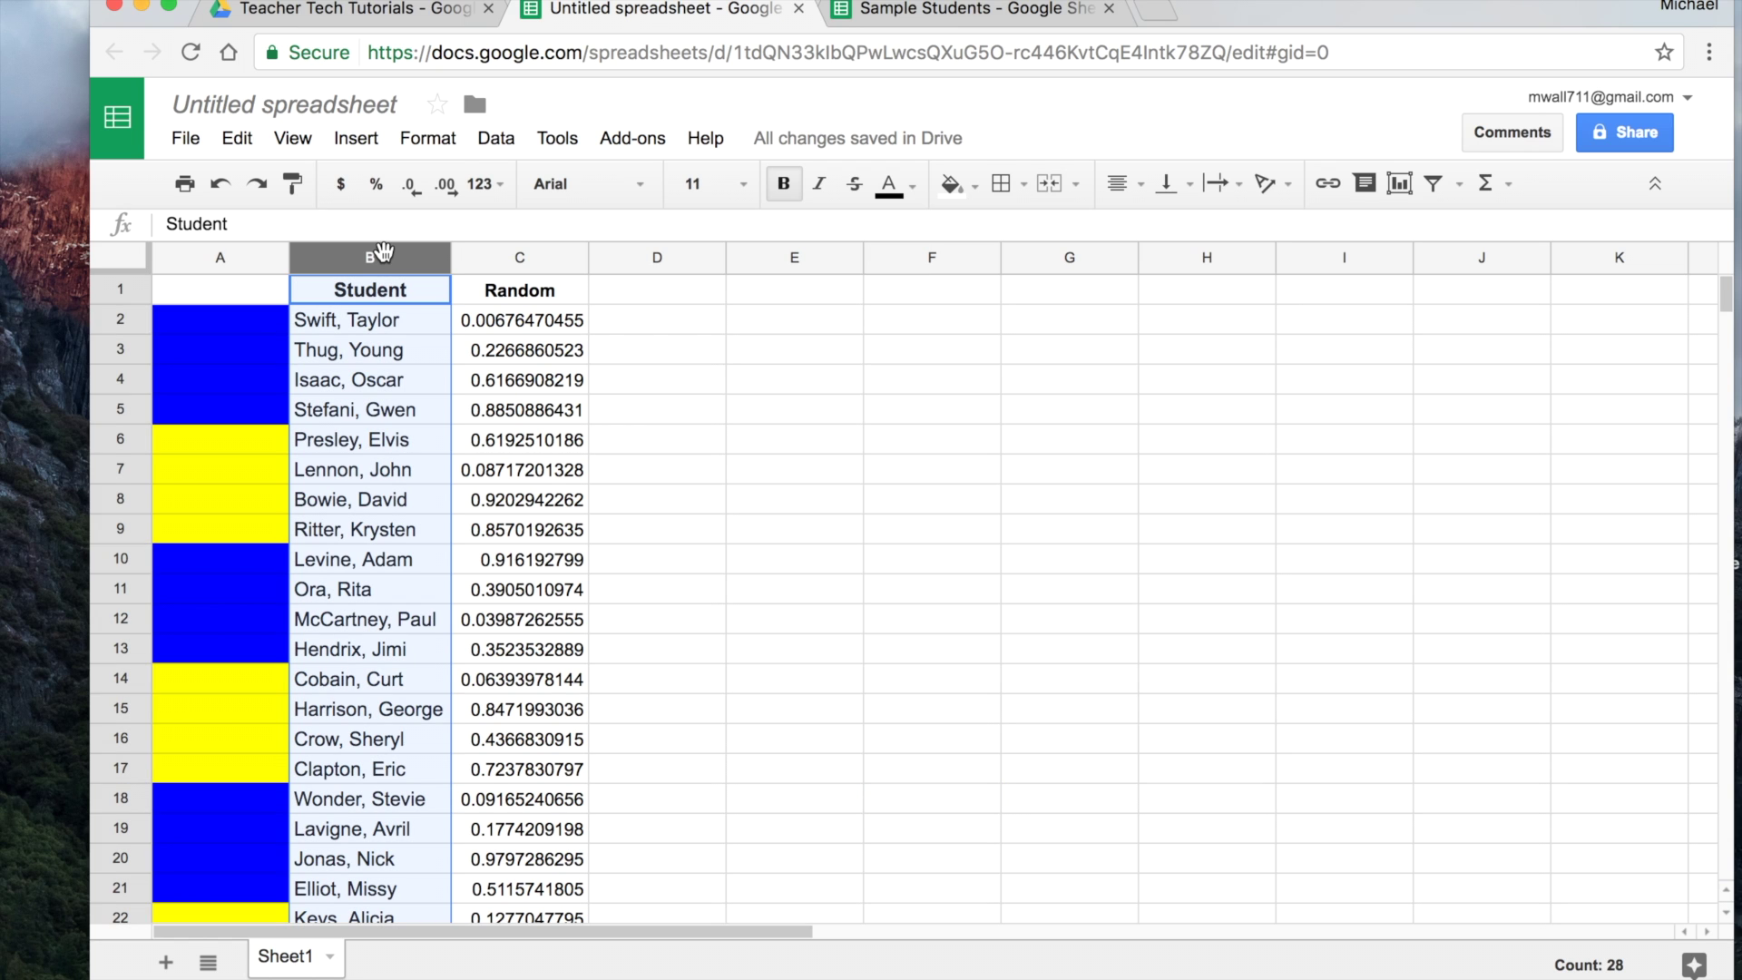
left_click(493, 138)
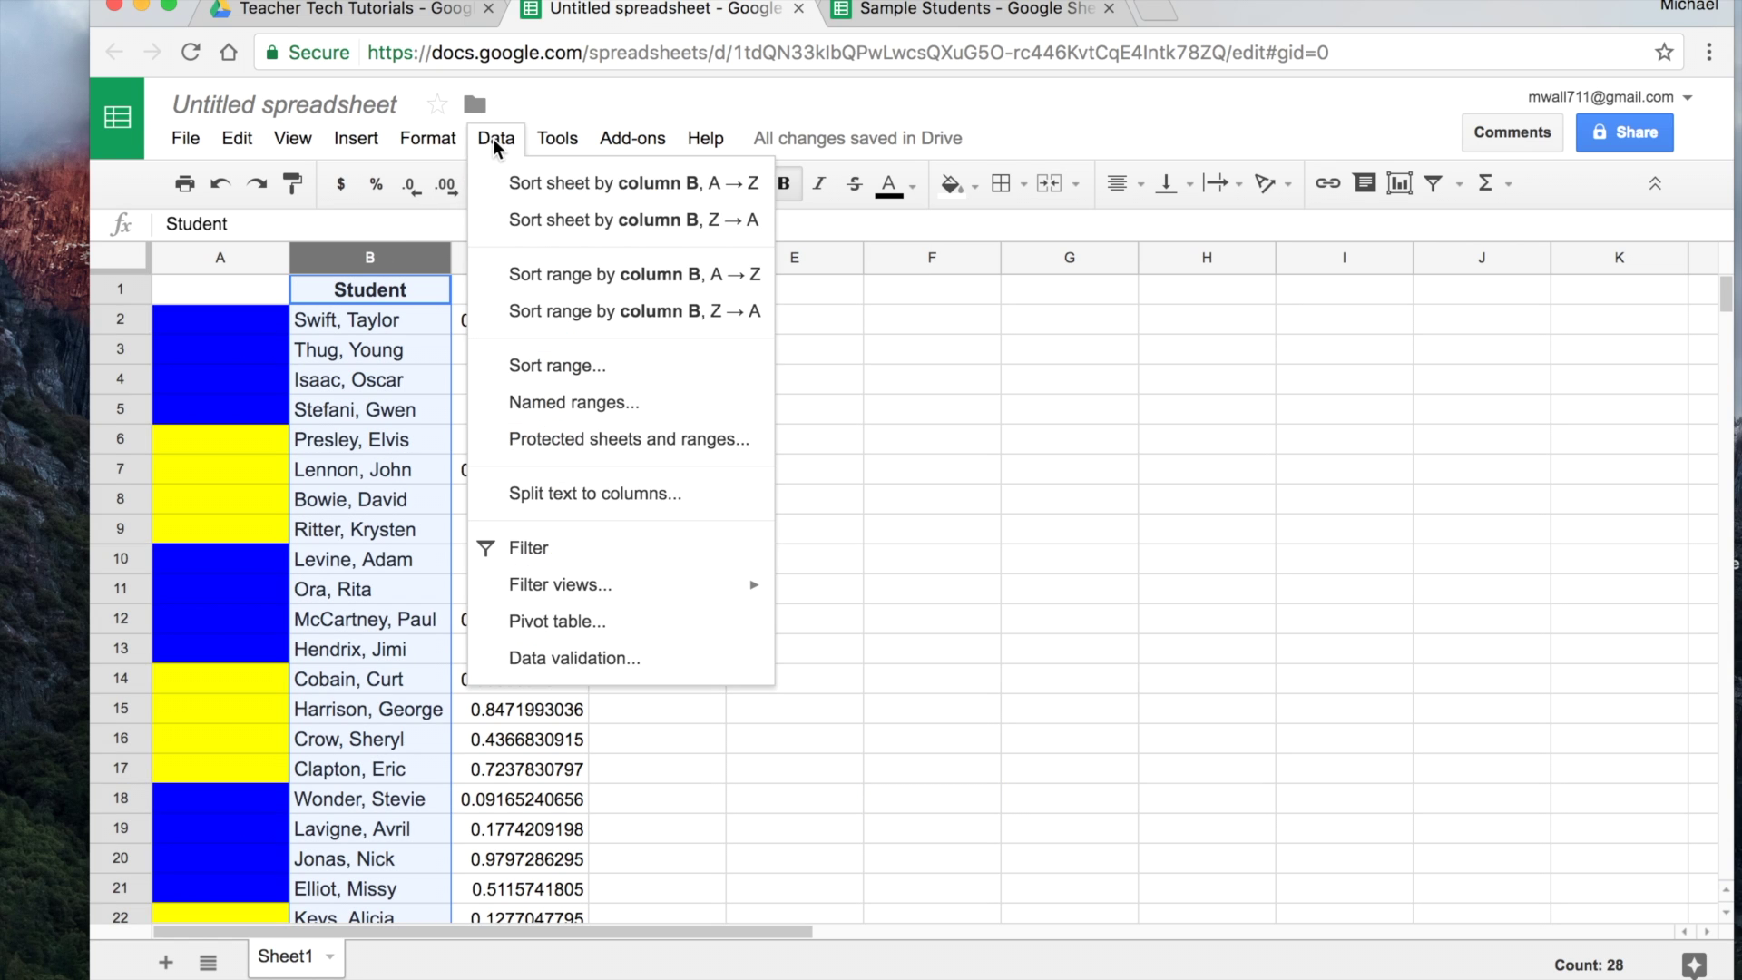
left_click(553, 364)
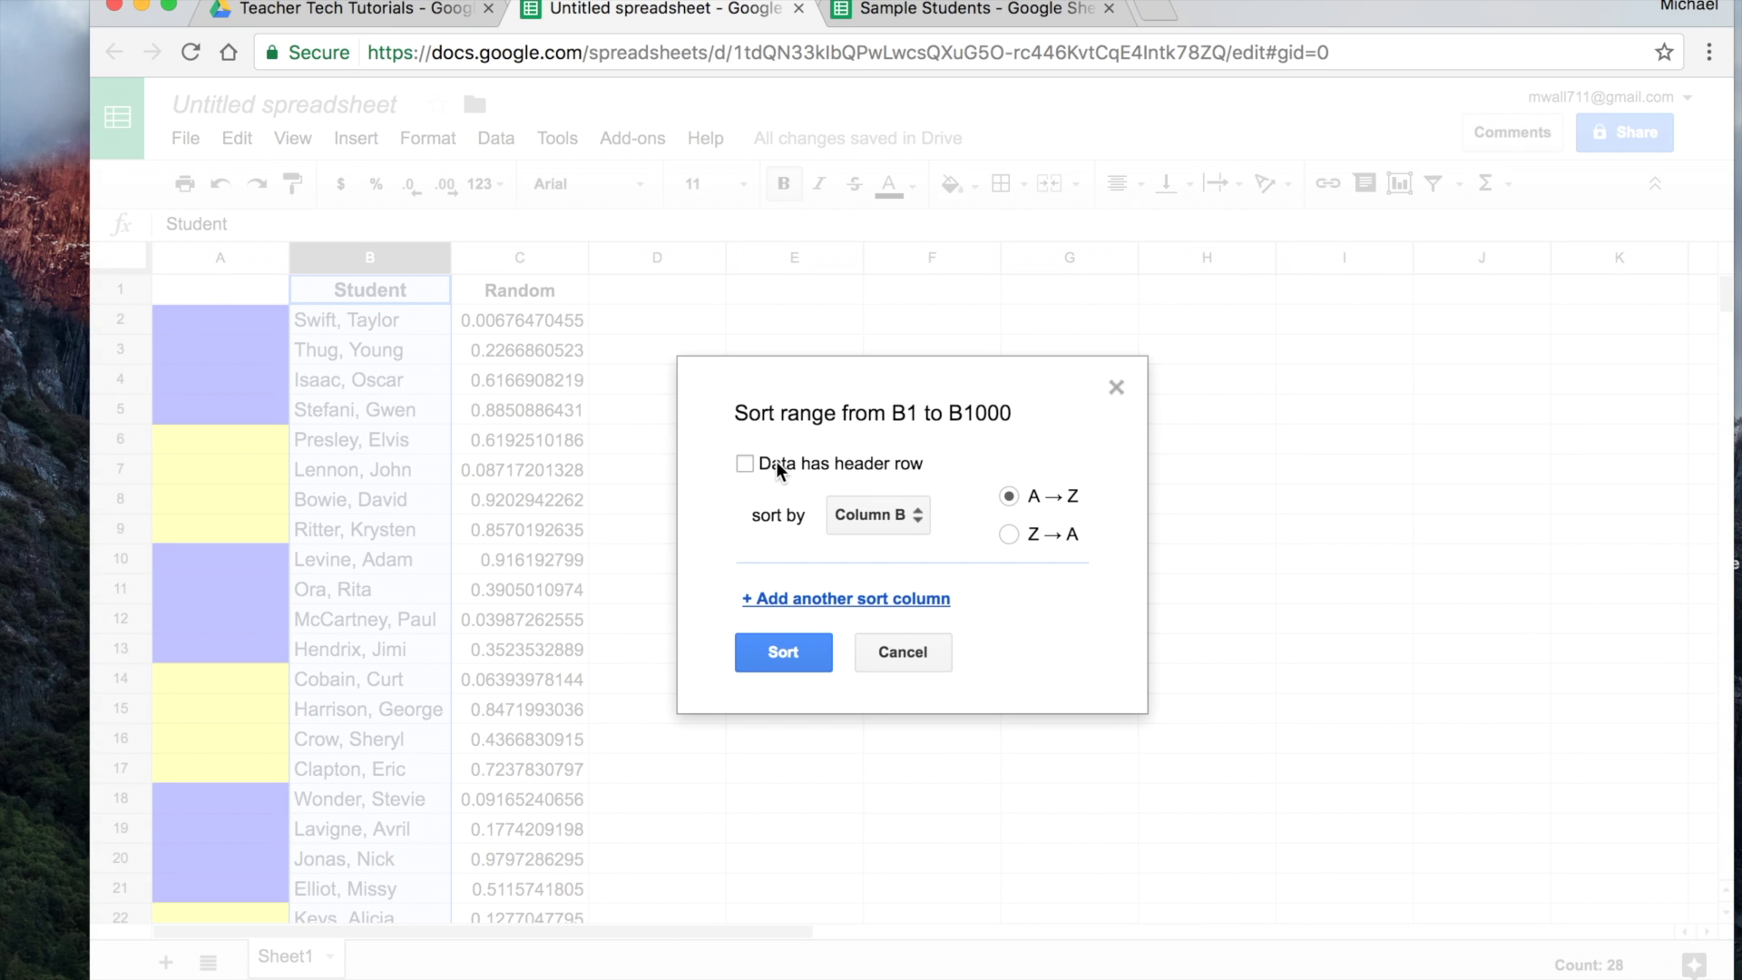
left_click(748, 461)
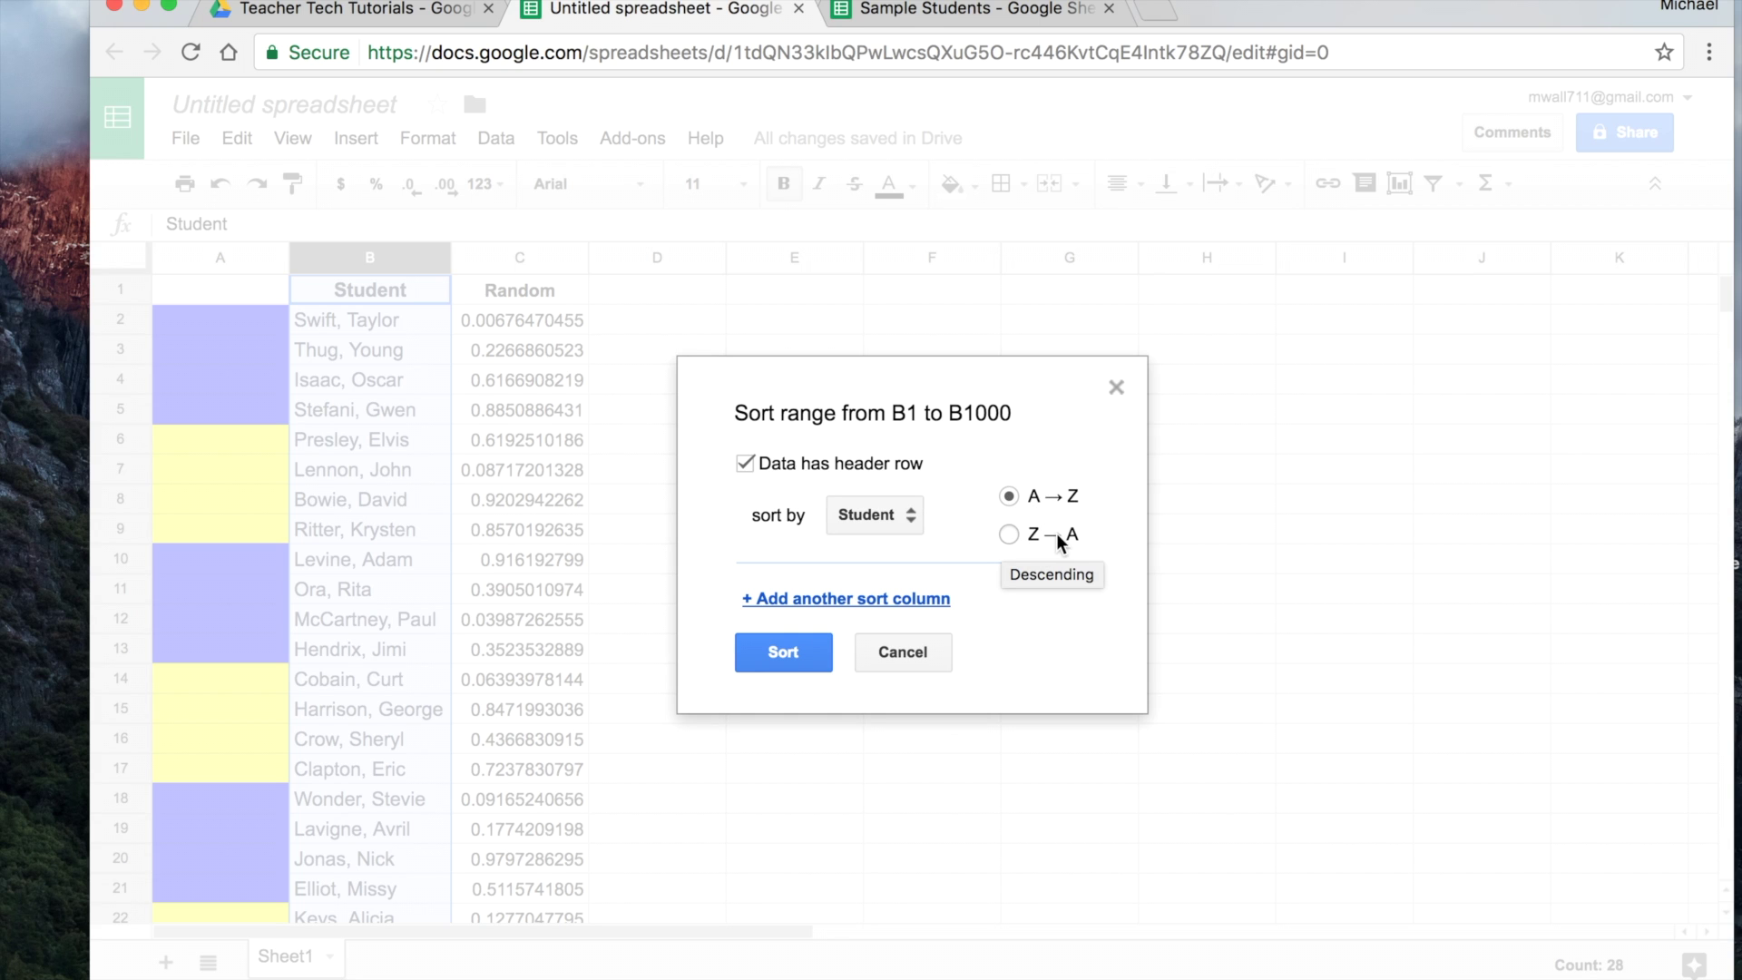
left_click(790, 653)
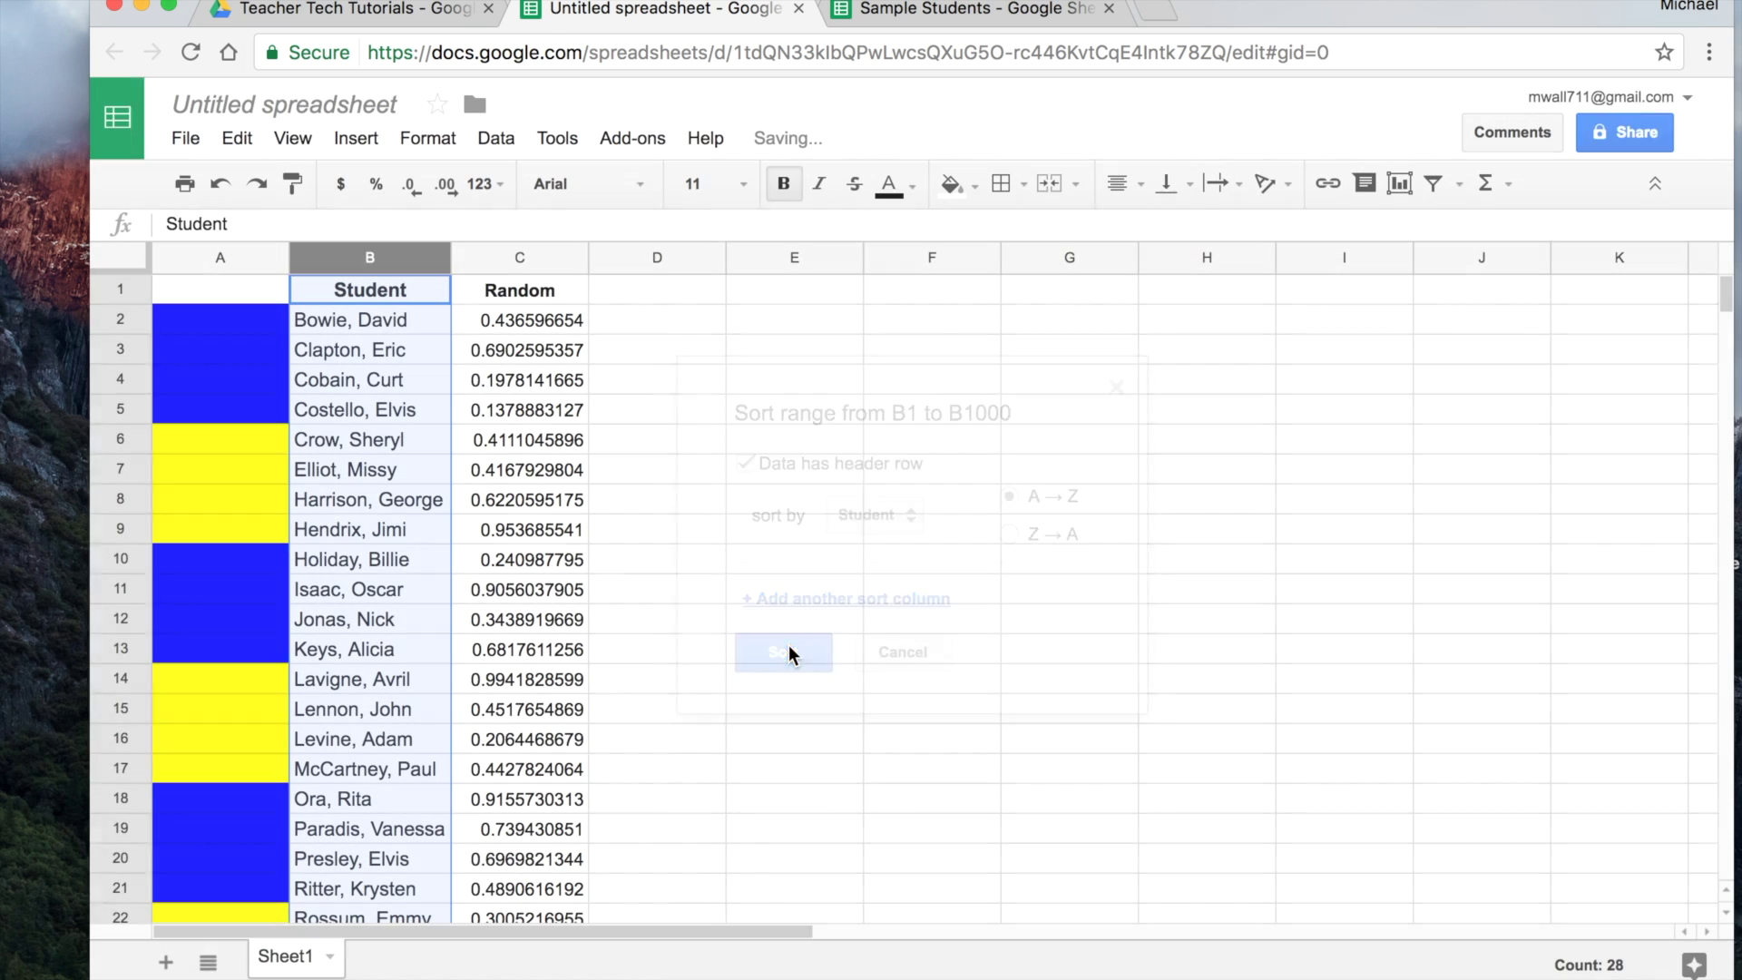
left_click(737, 445)
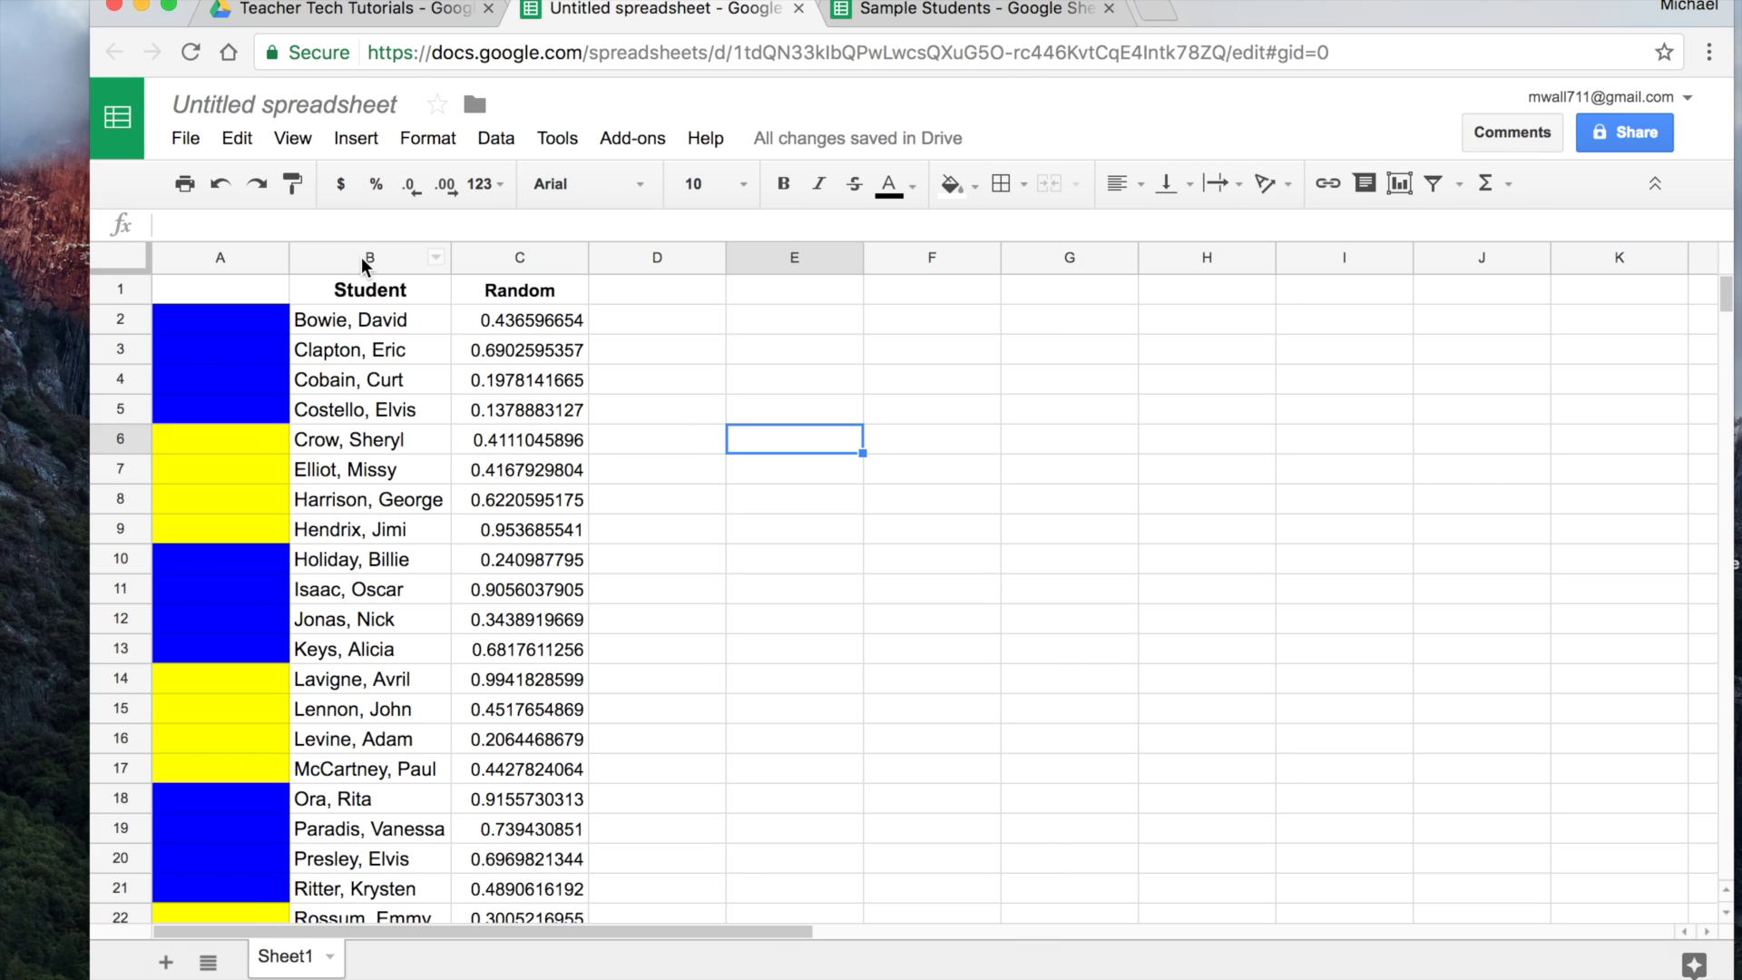
Sort columns B–C by the Random column A→Z, treating row 1 as a header.
left_click_drag(362, 257, 514, 262)
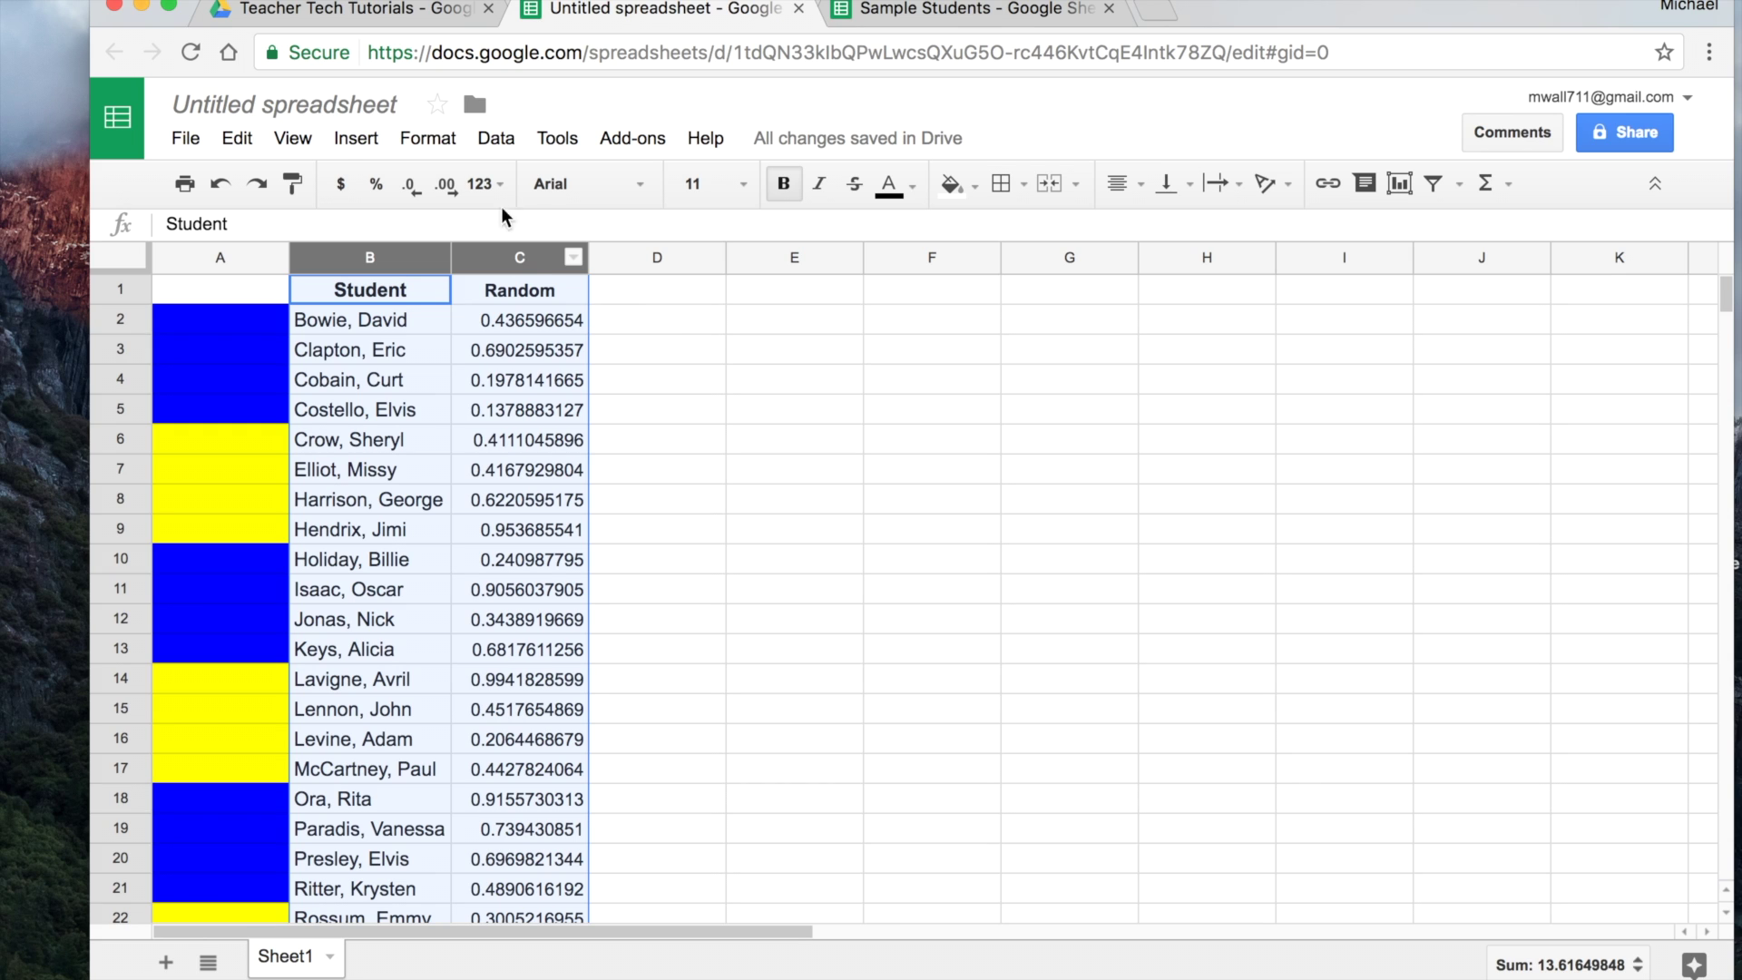
left_click(497, 138)
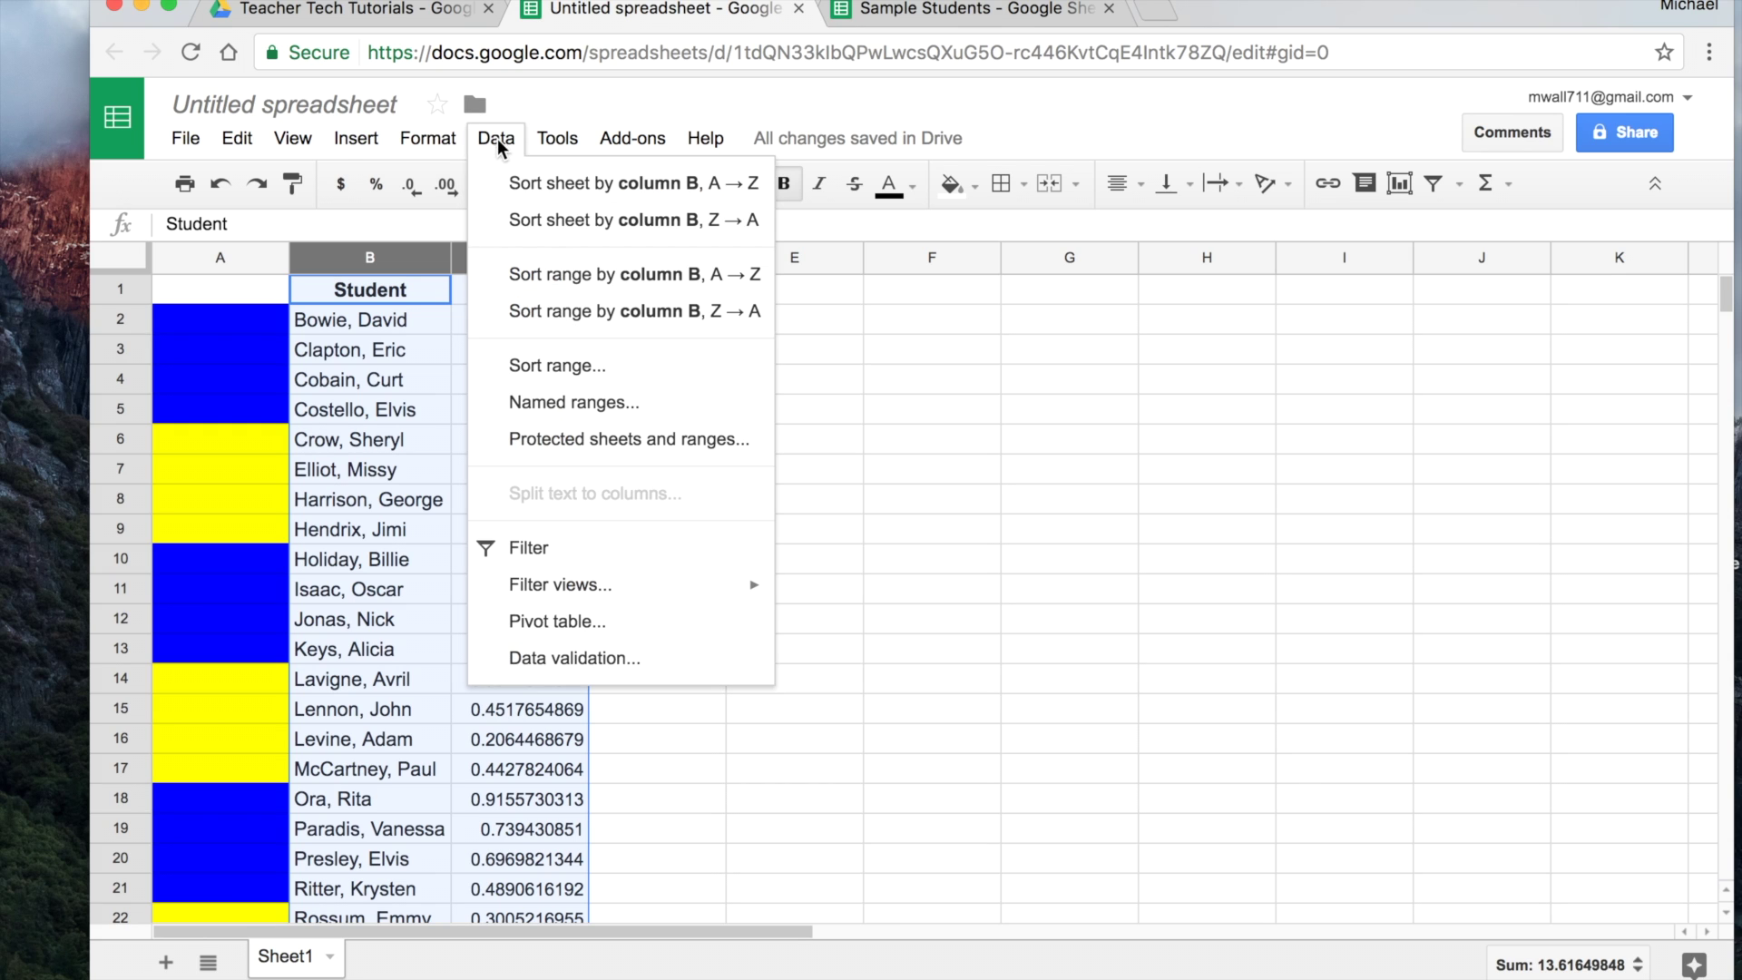
left_click(572, 368)
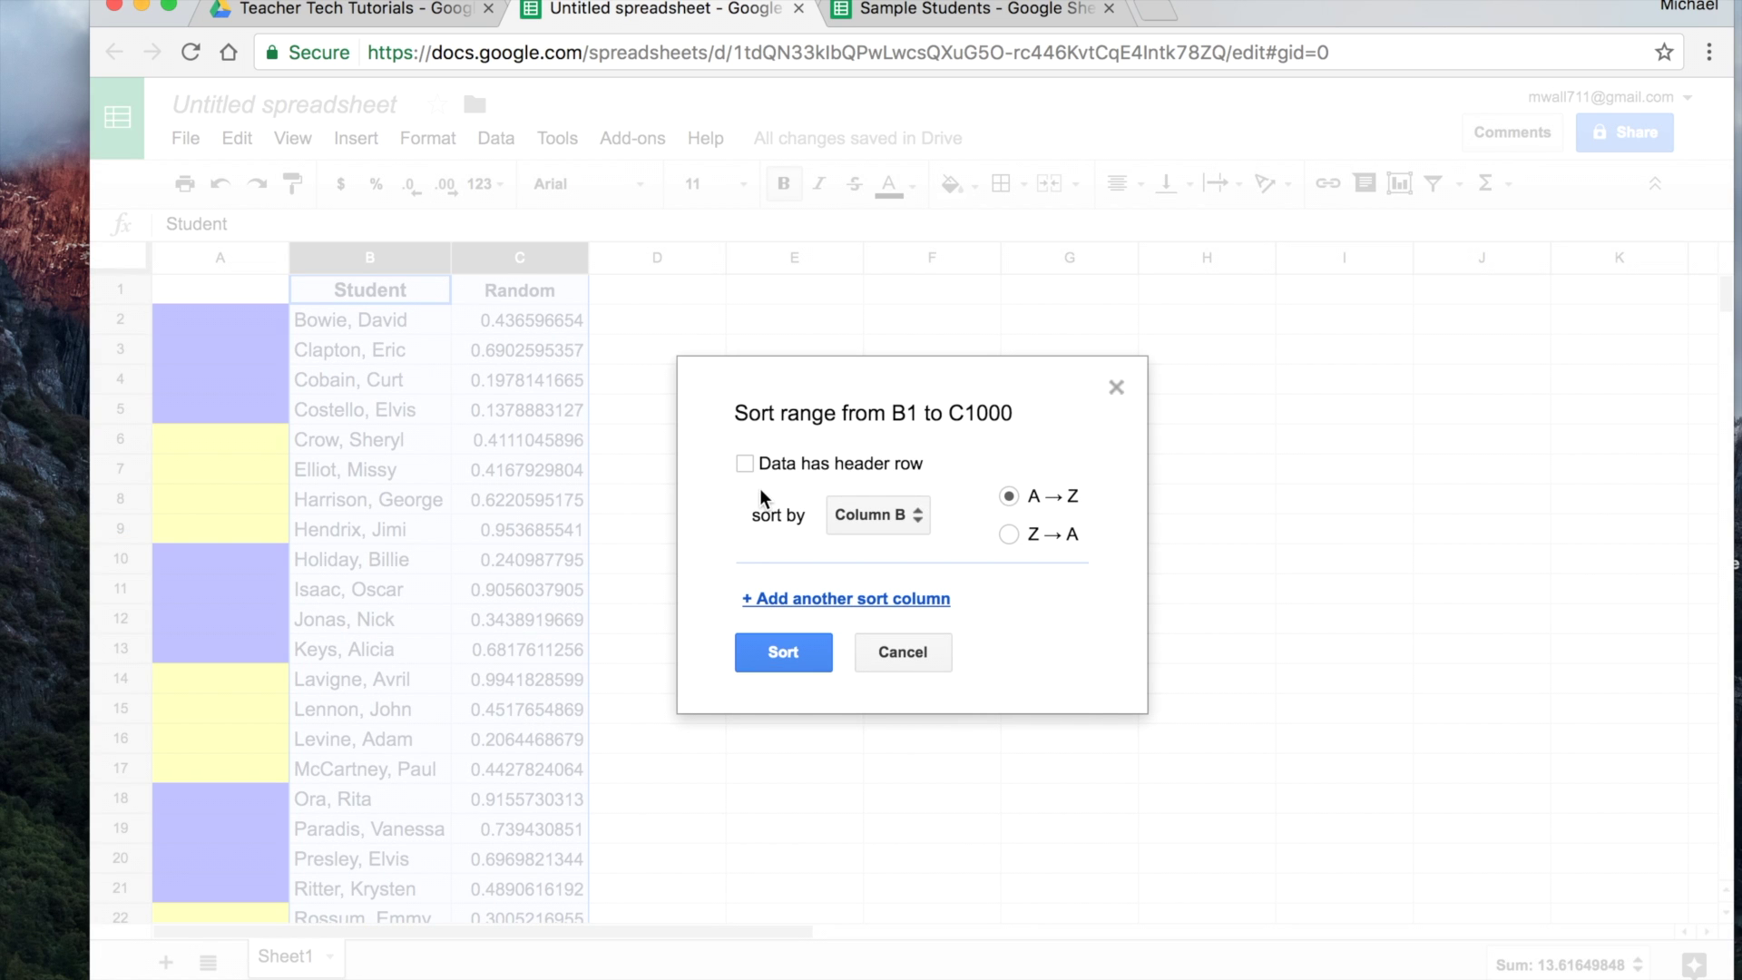
left_click(745, 464)
left_click(911, 517)
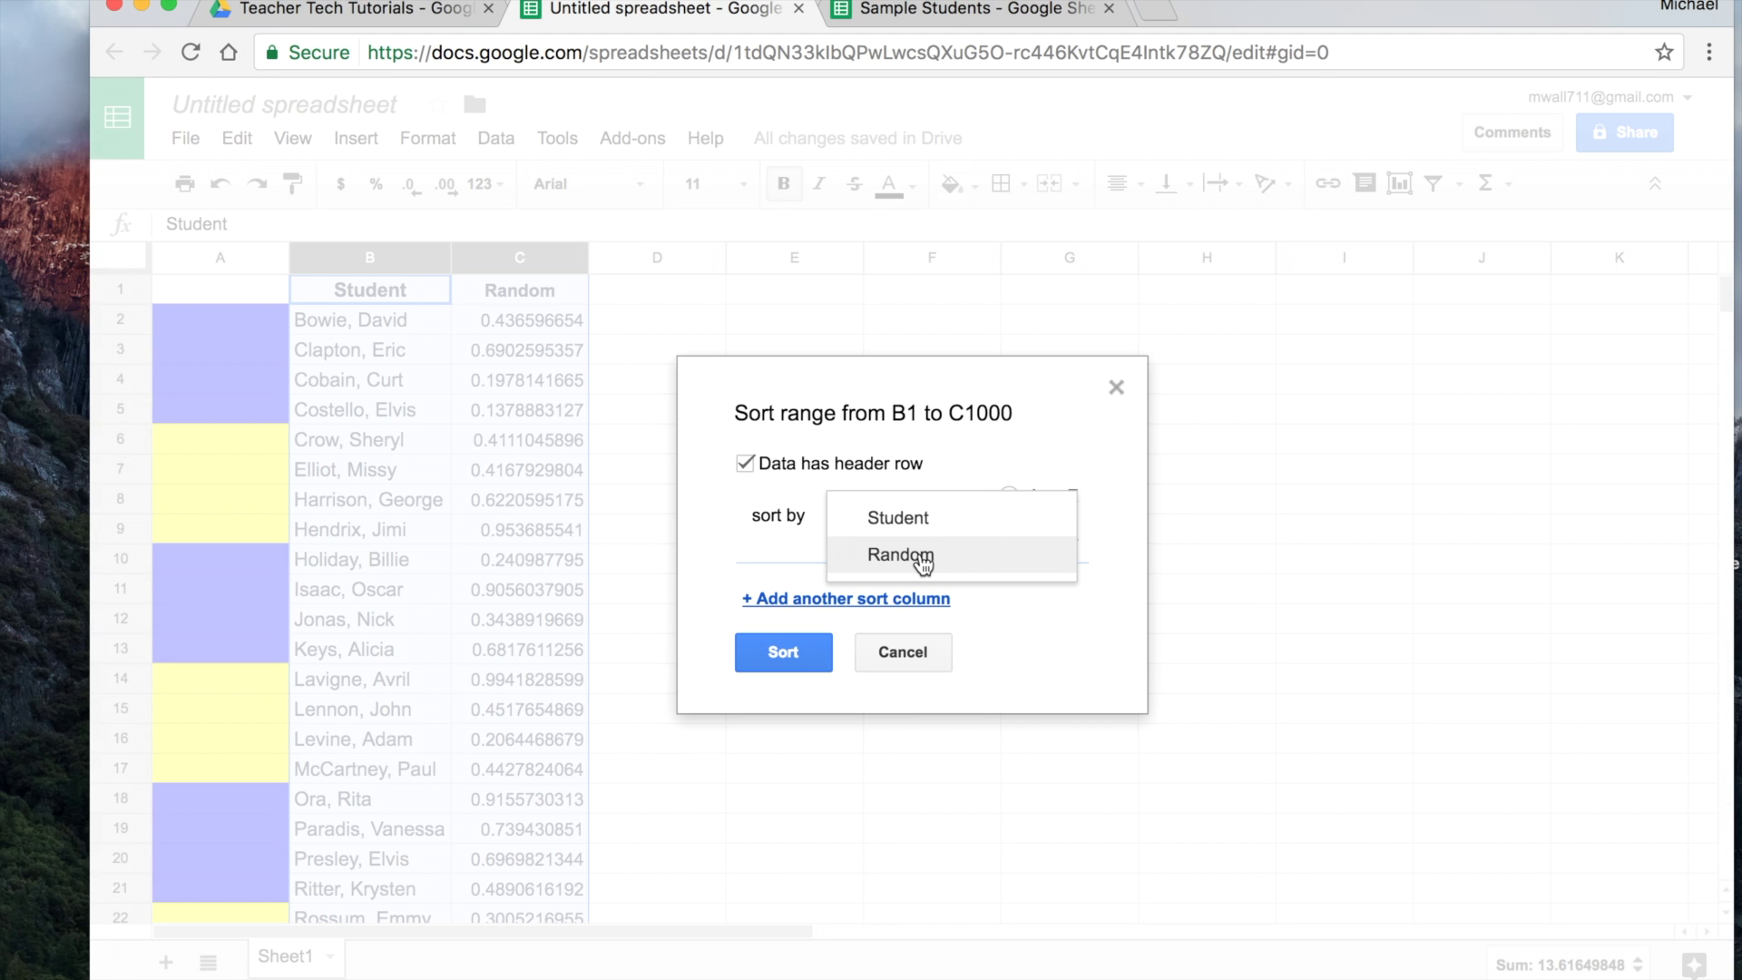
left_click(921, 558)
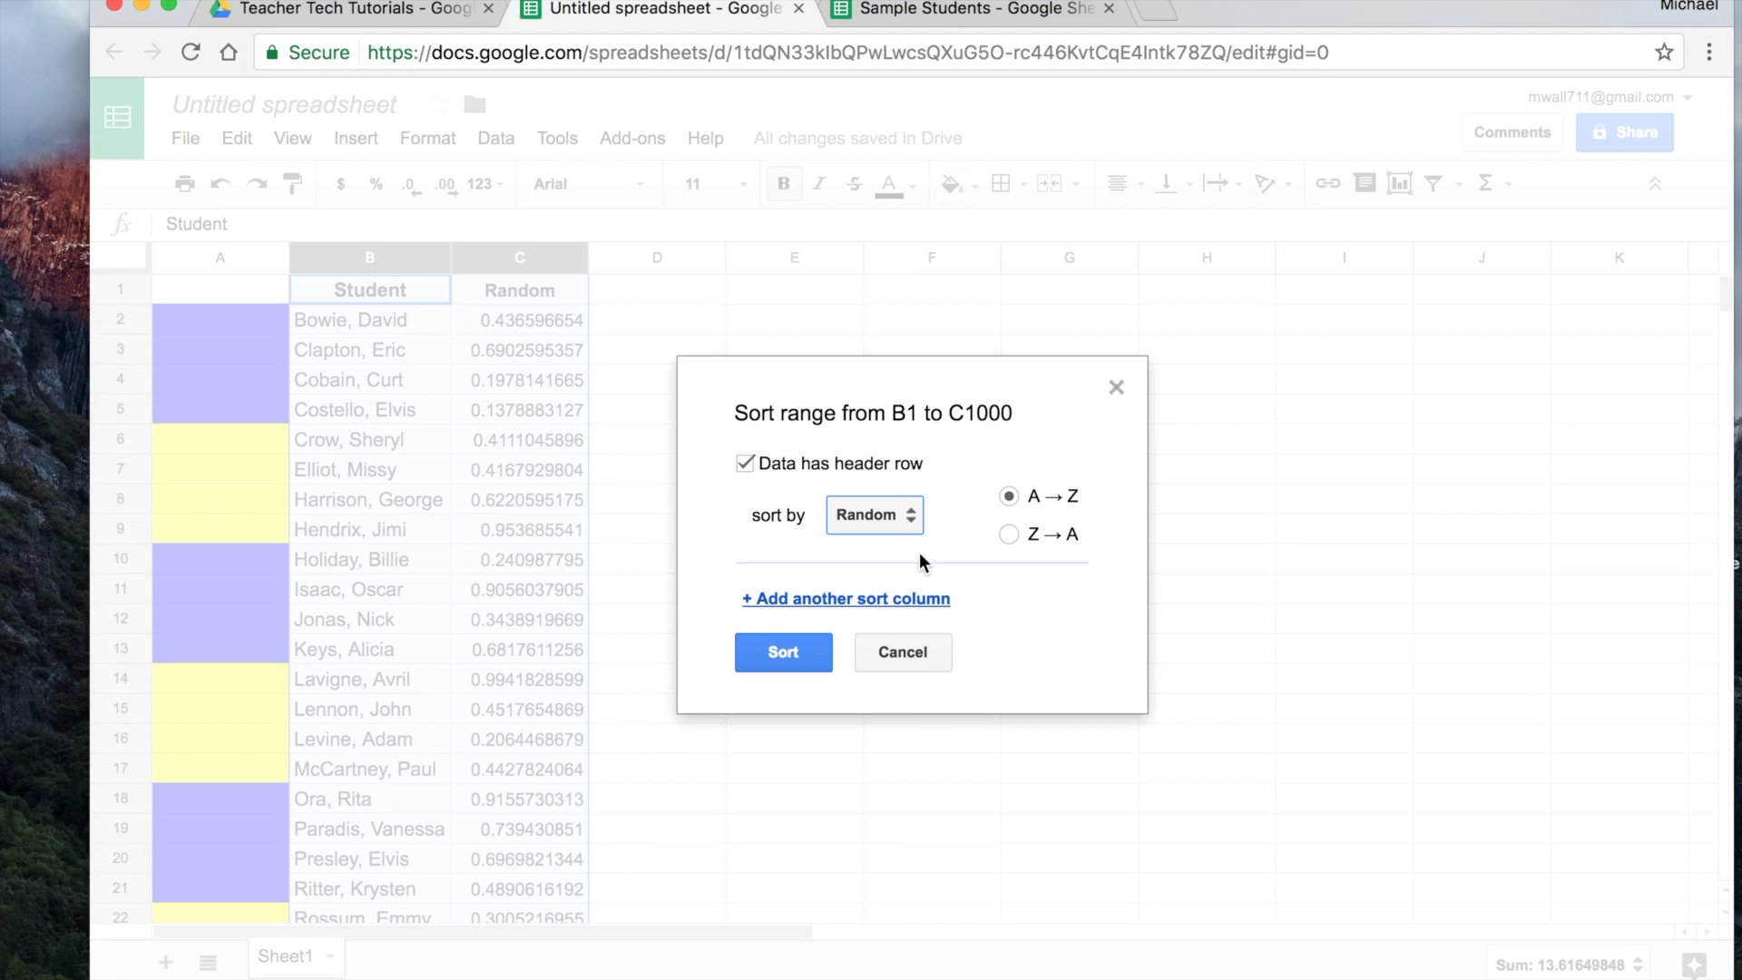
left_click(770, 655)
left_click(743, 470)
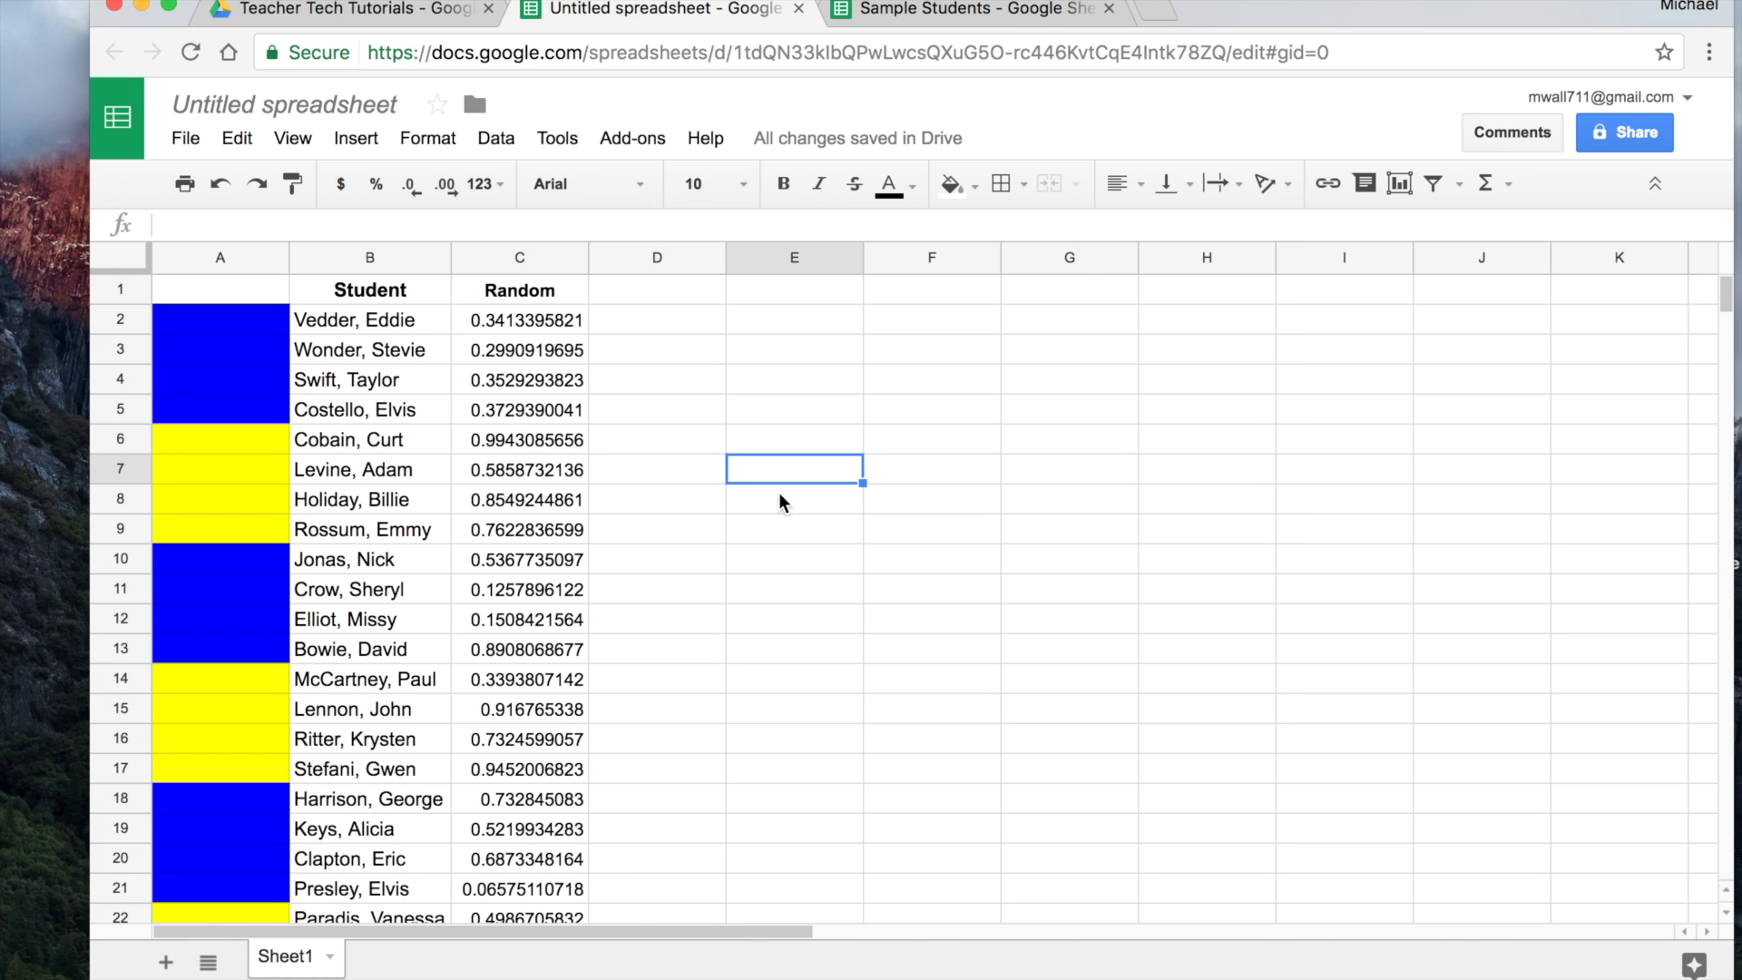
left_click(522, 261)
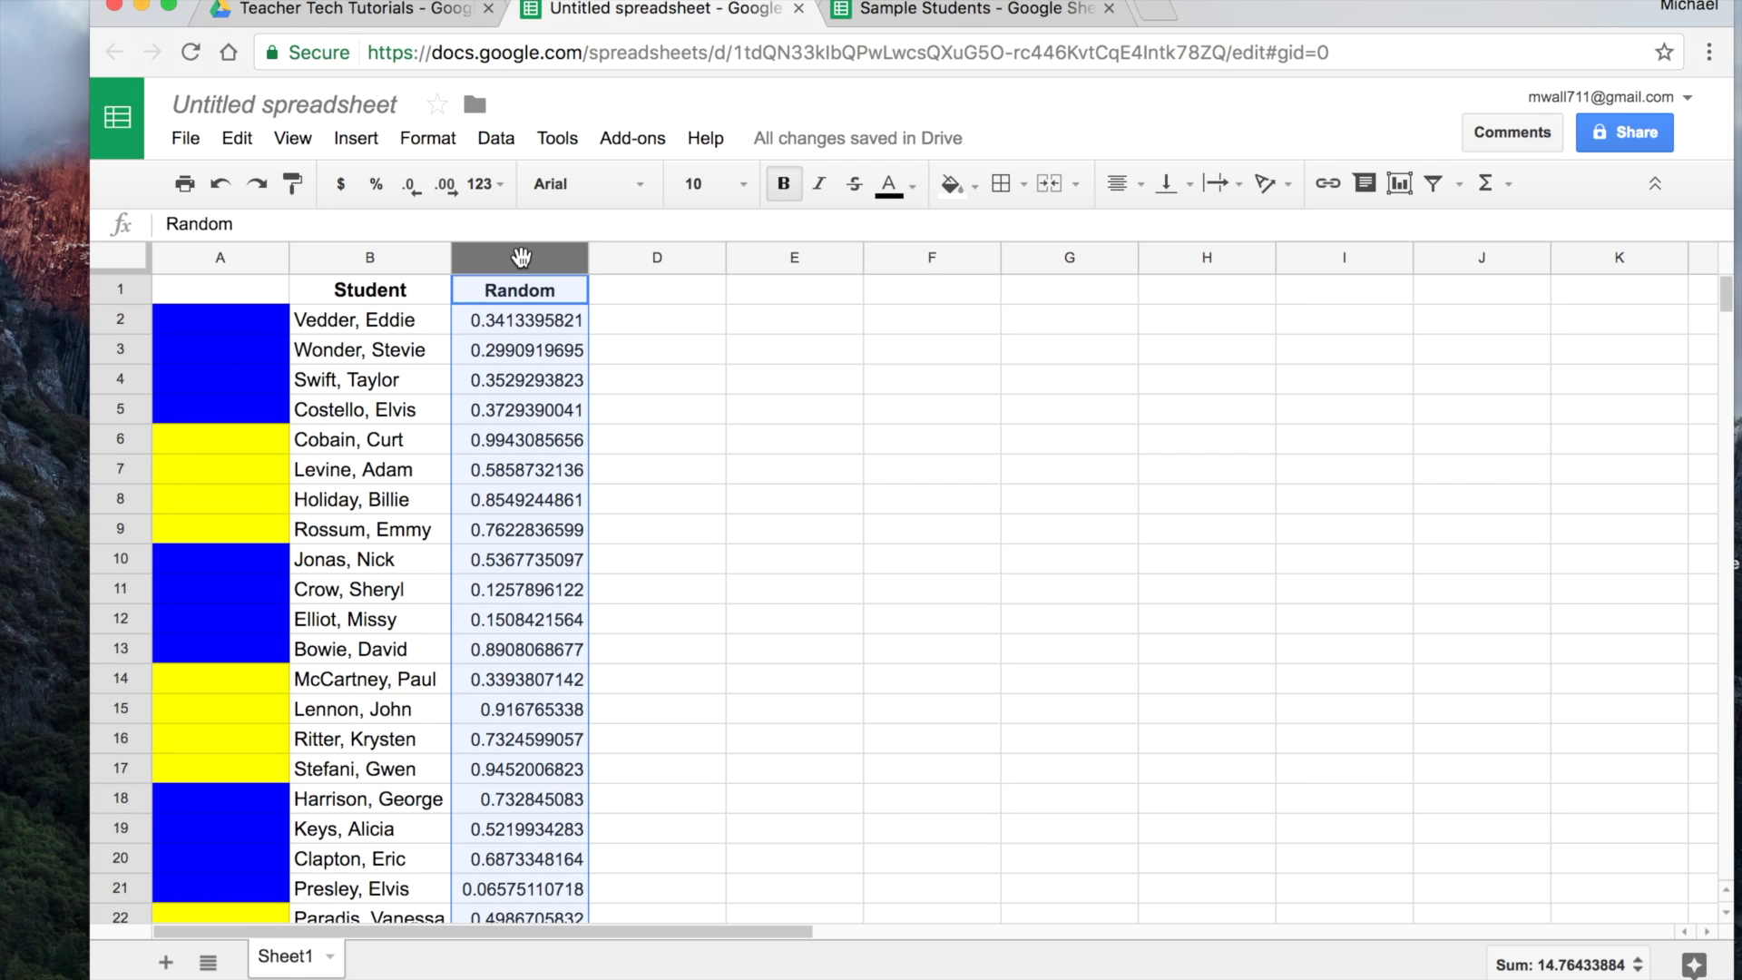
right_click(522, 258)
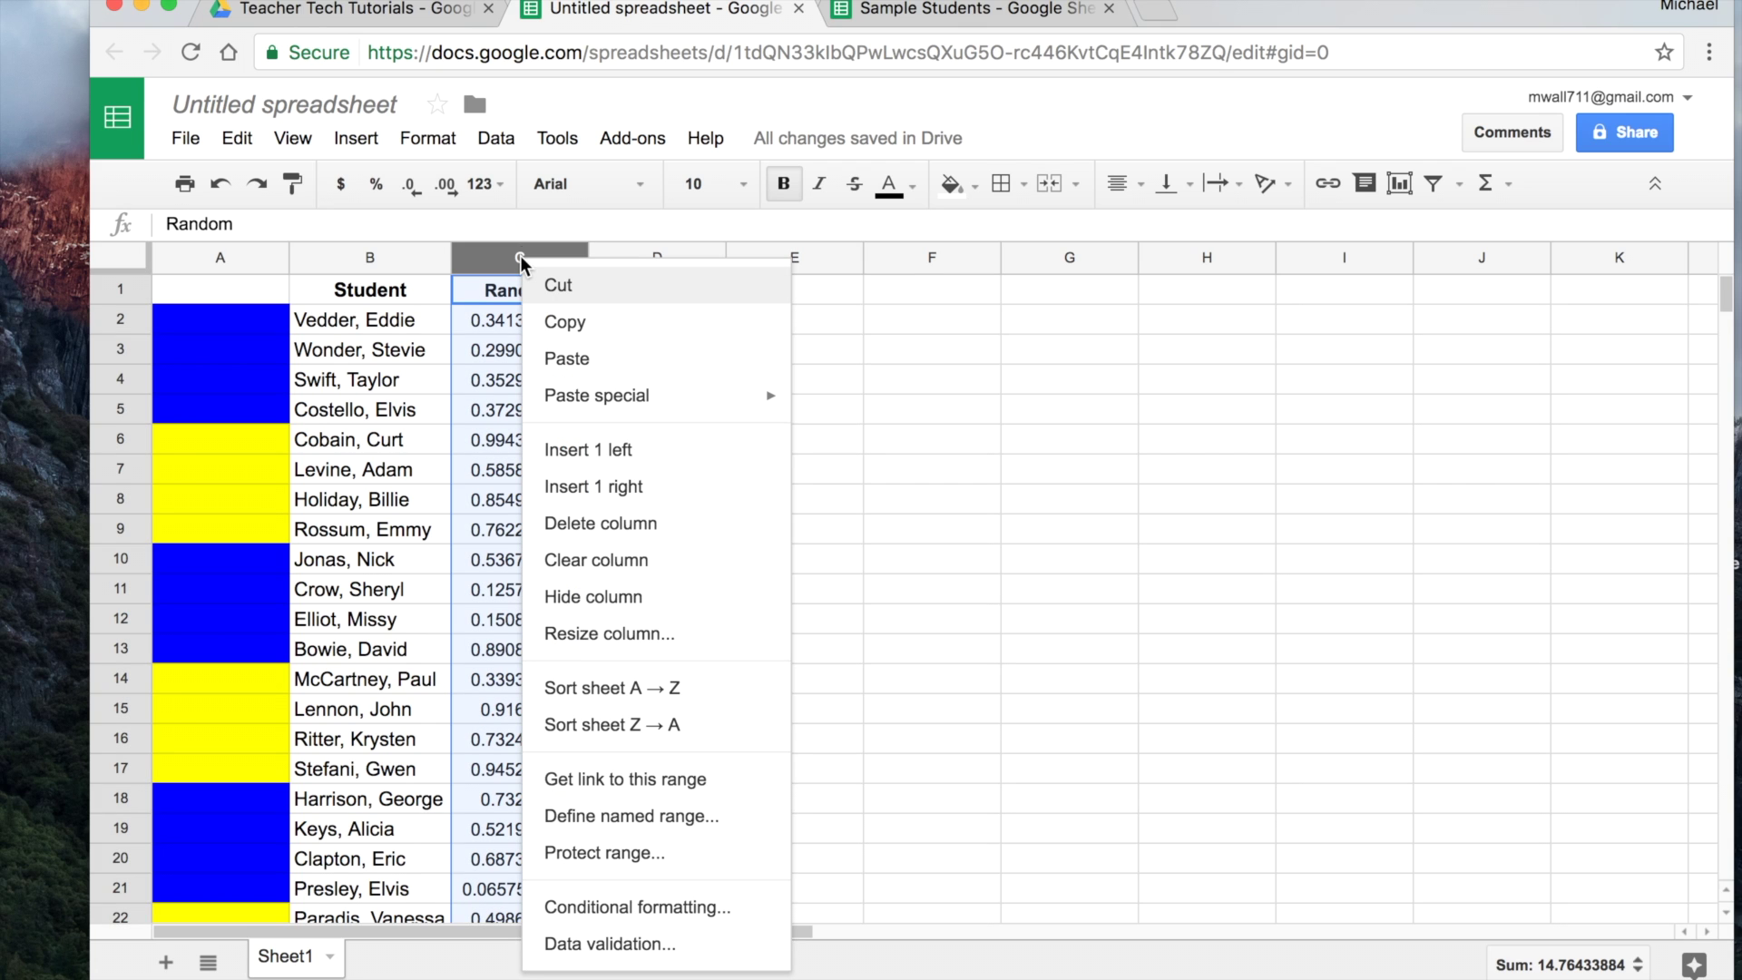
left_click(594, 596)
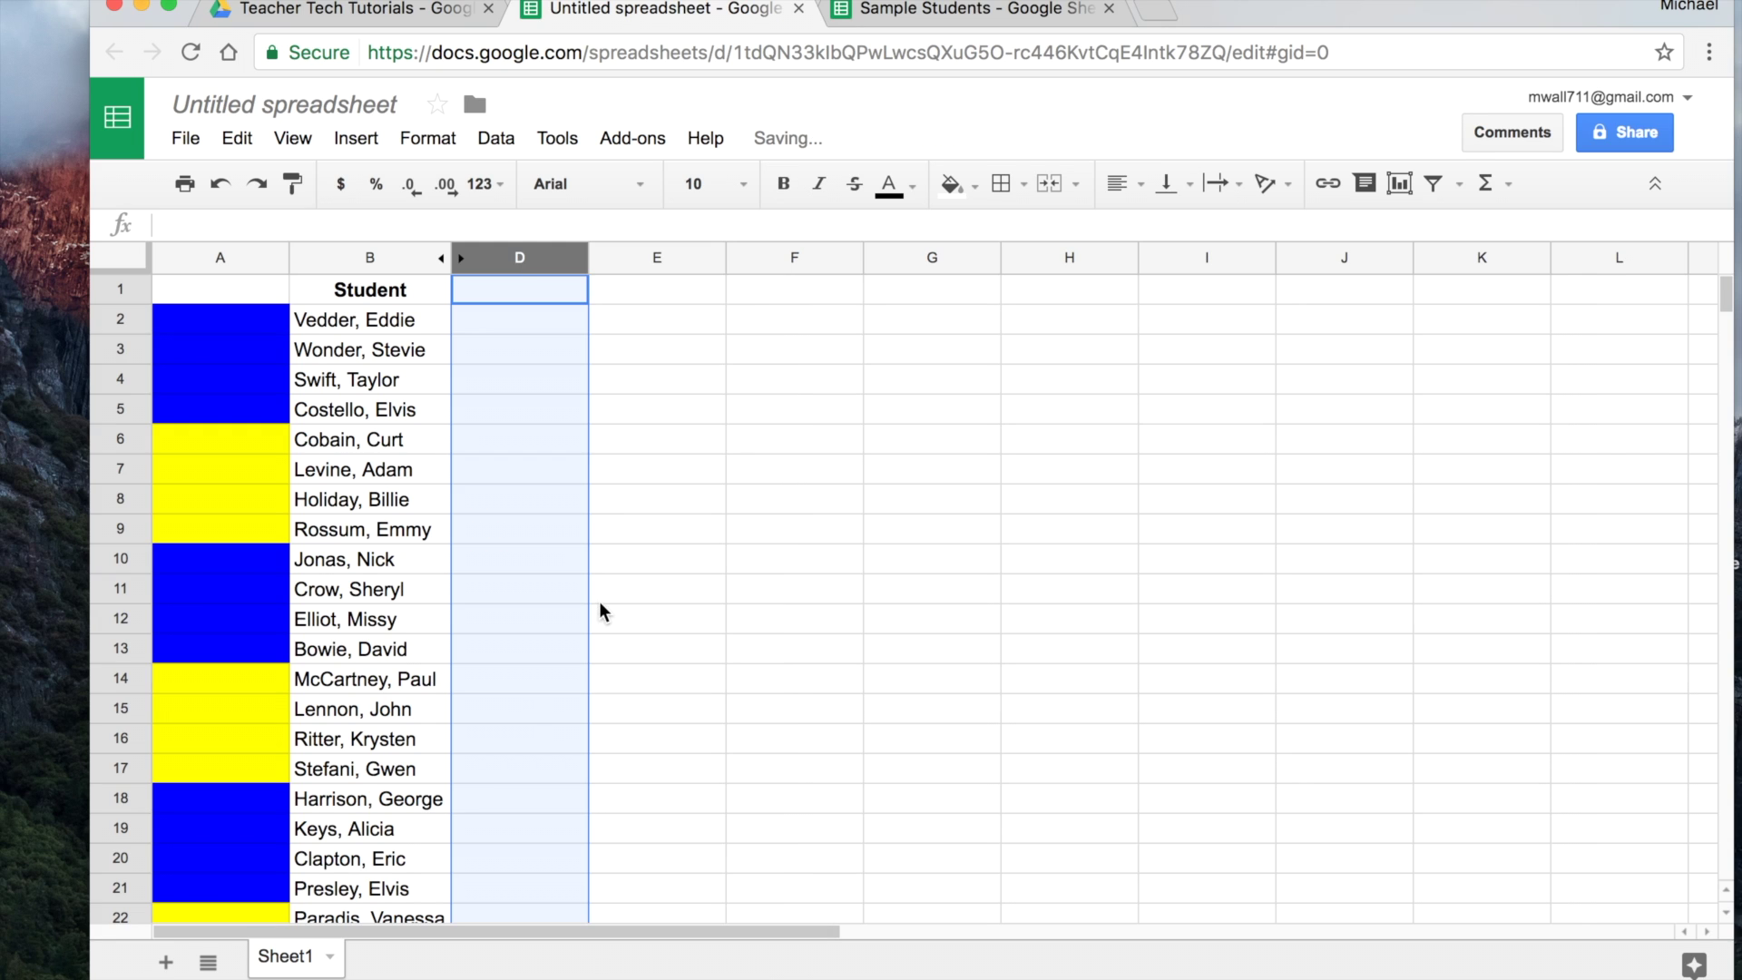
left_click(774, 544)
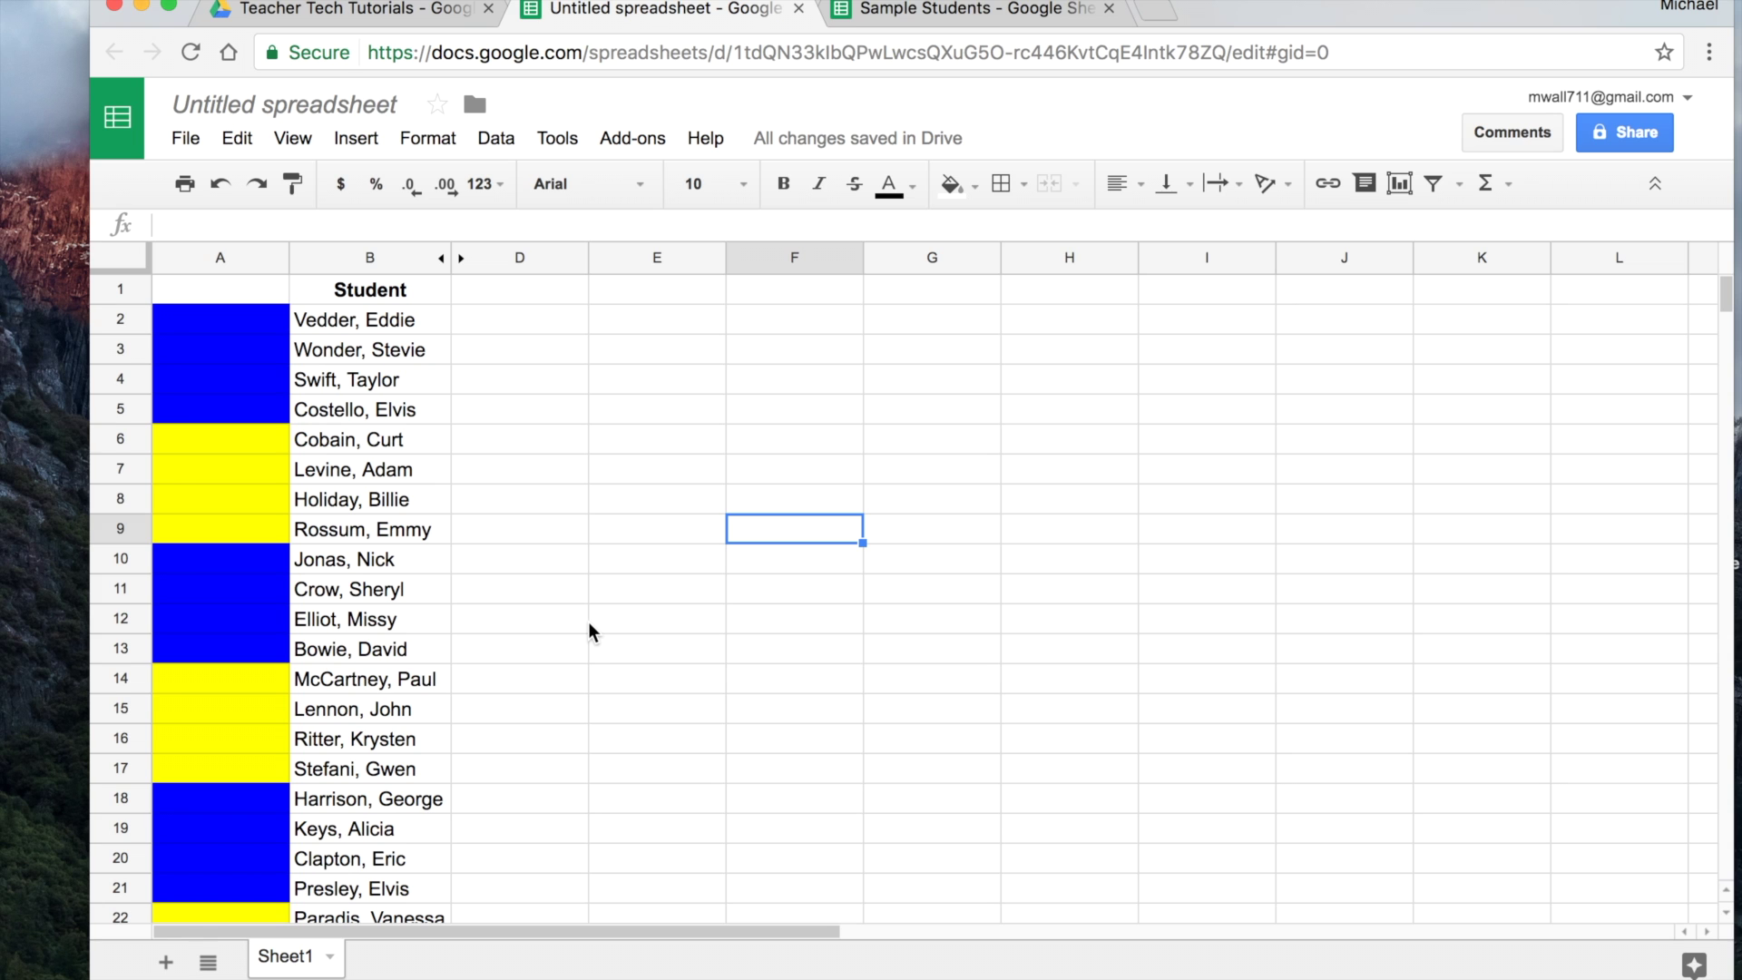
key("super+minus")
key("super+minus")
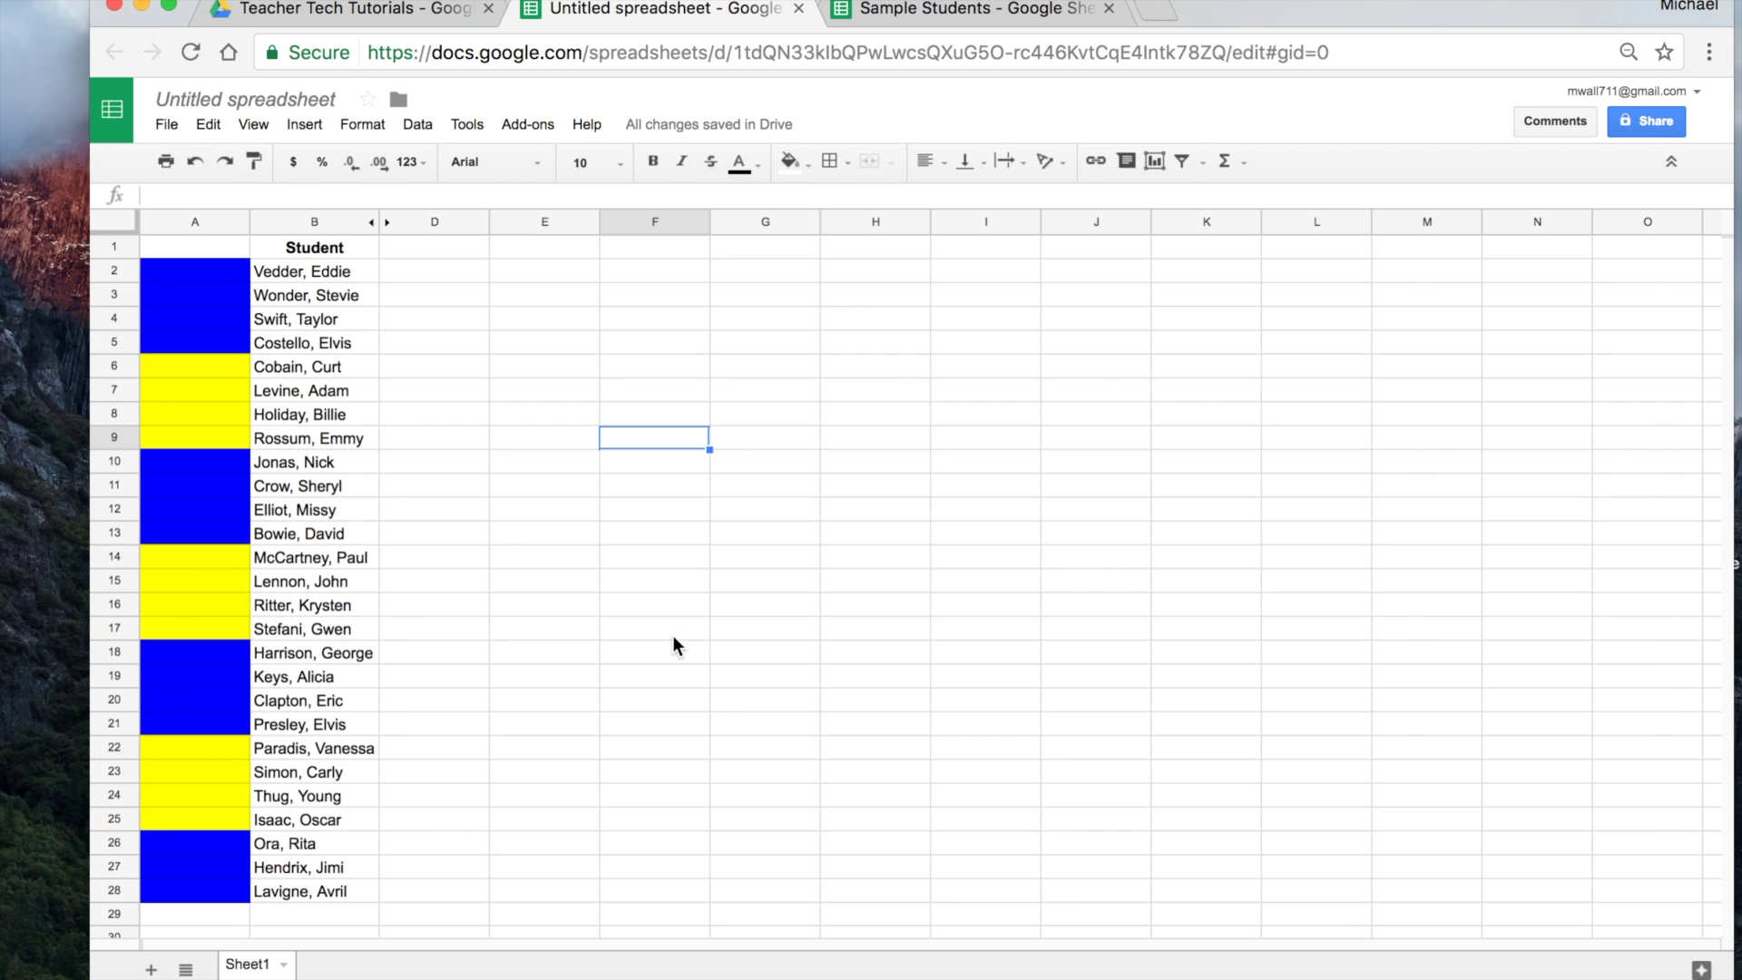
key("super+equal")
key("super+equal")
left_click_drag(374, 254, 513, 257)
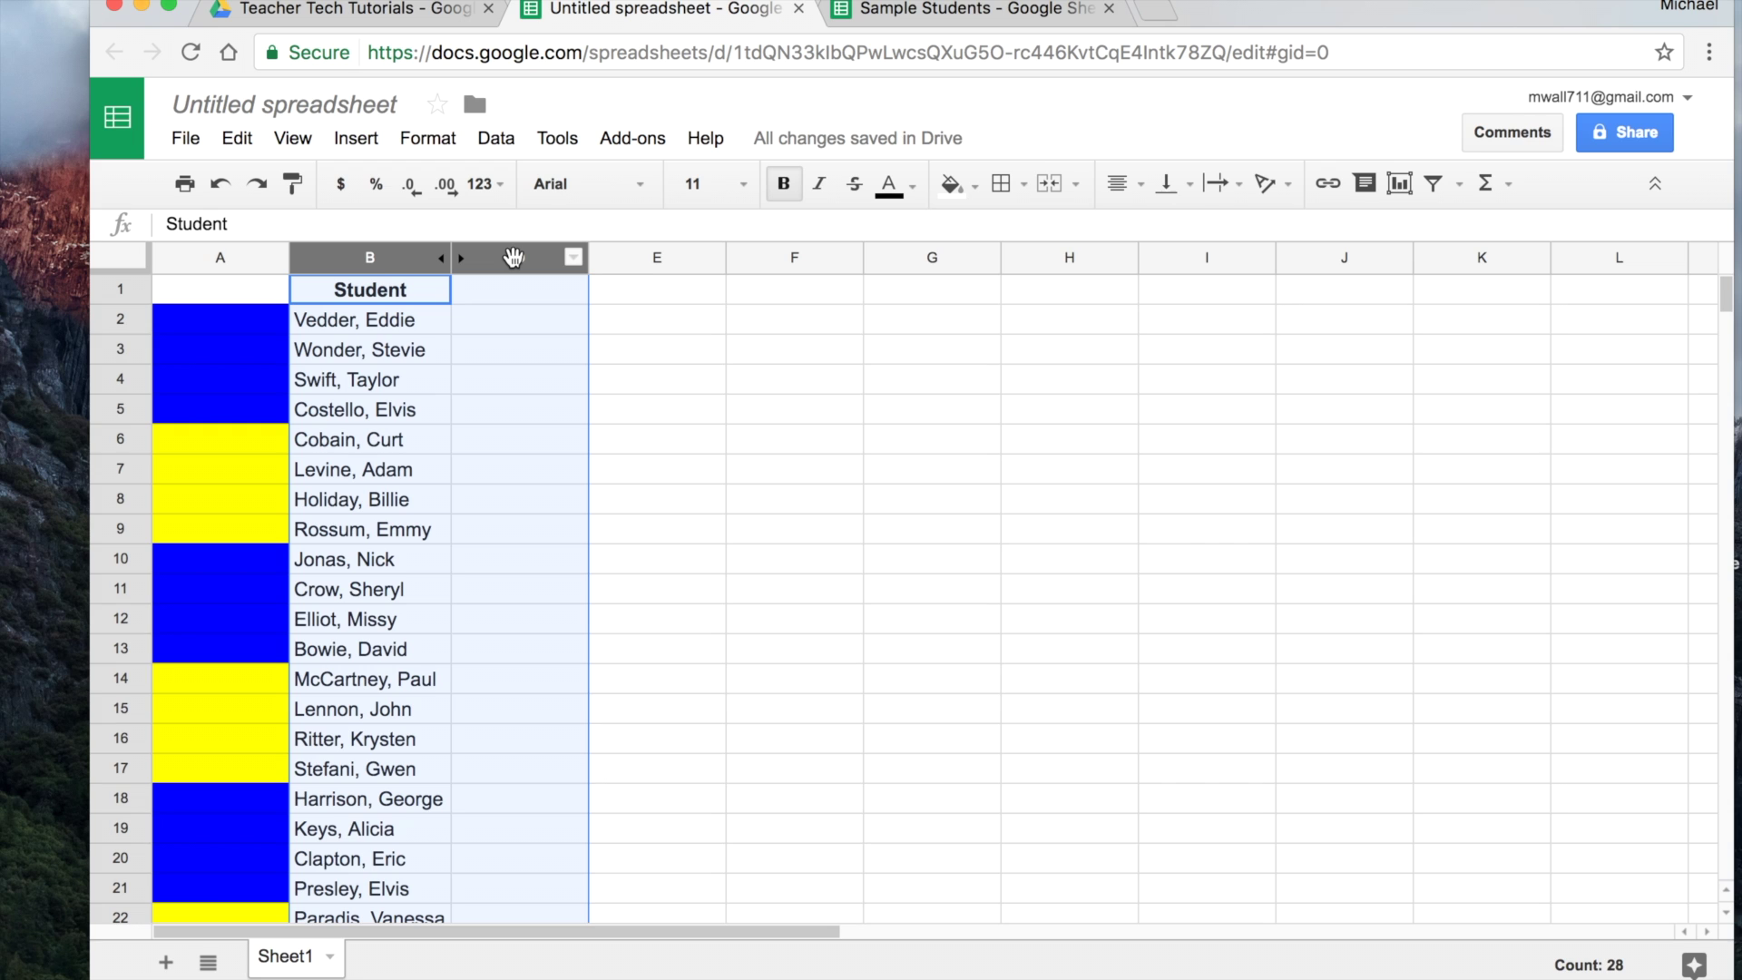
right_click(513, 258)
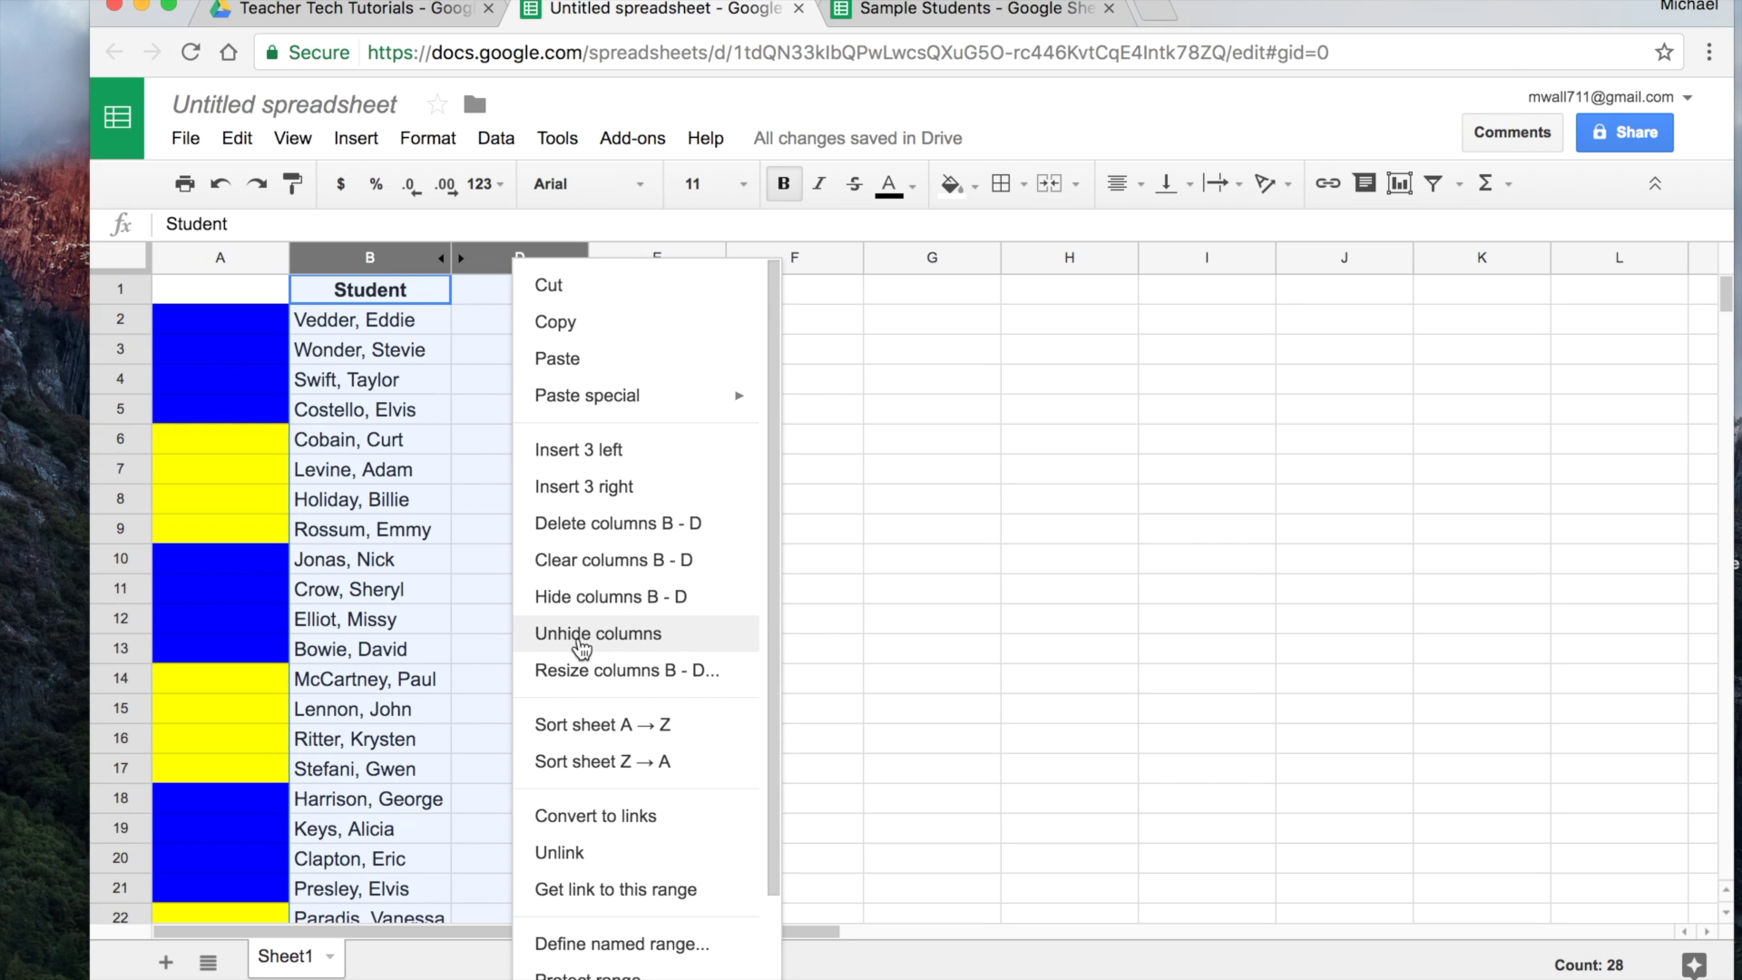
left_click(577, 635)
left_click(856, 512)
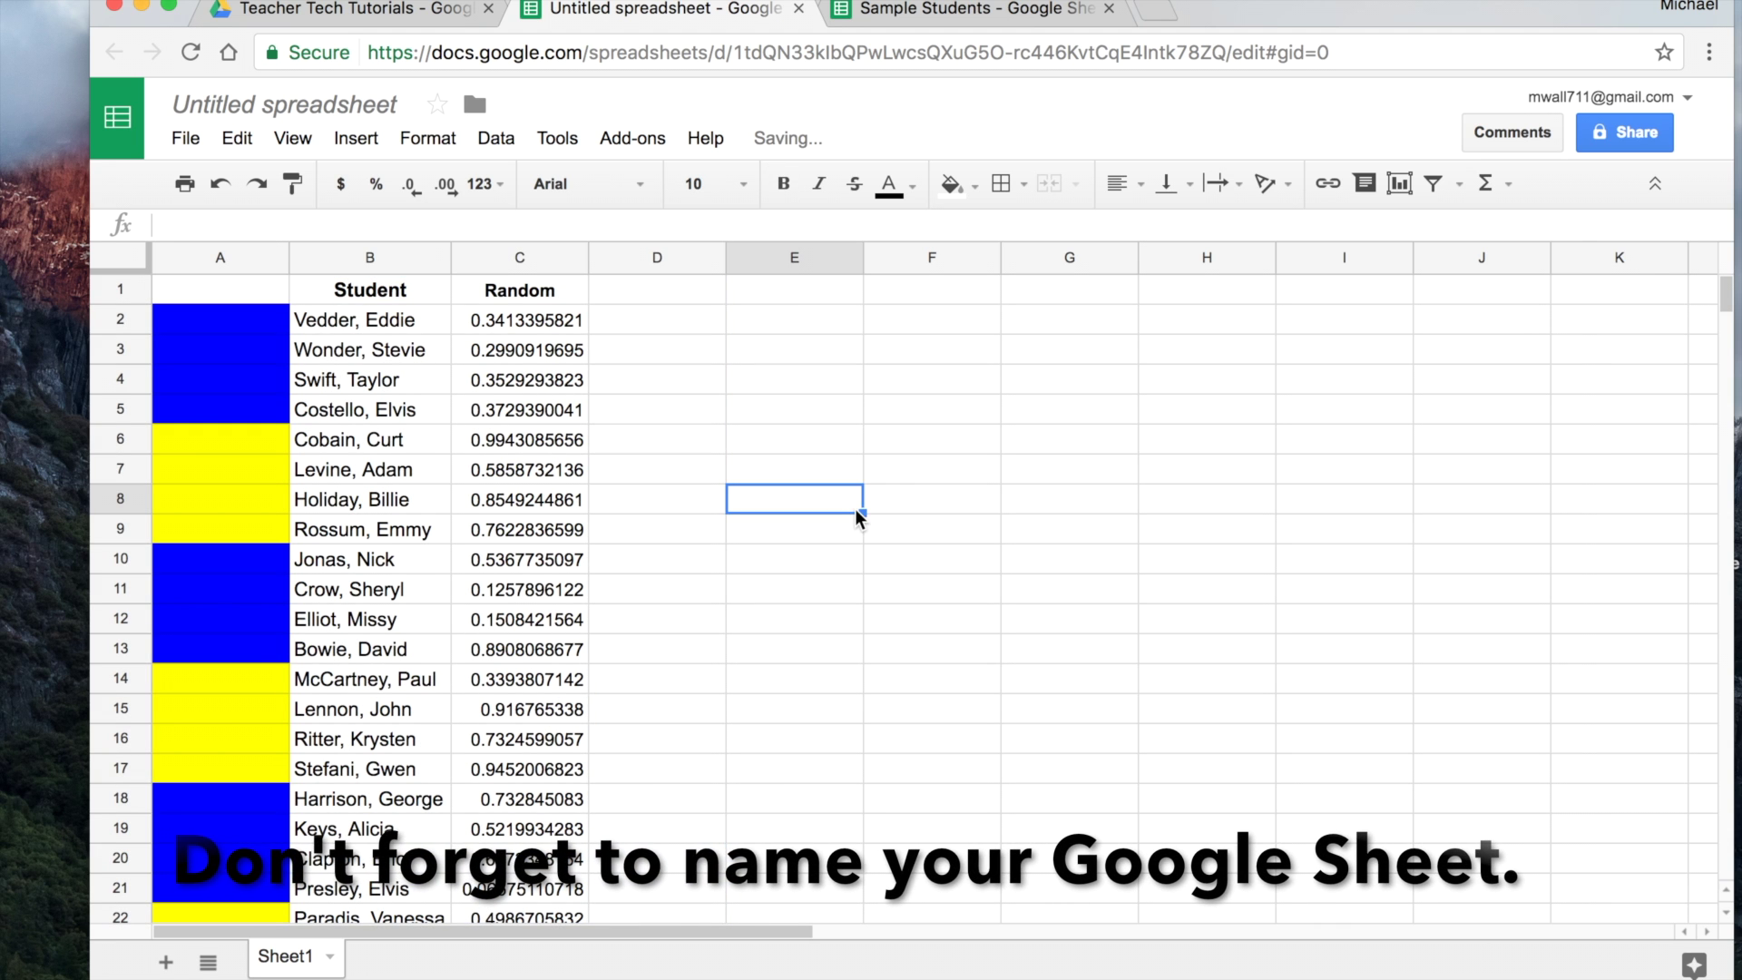